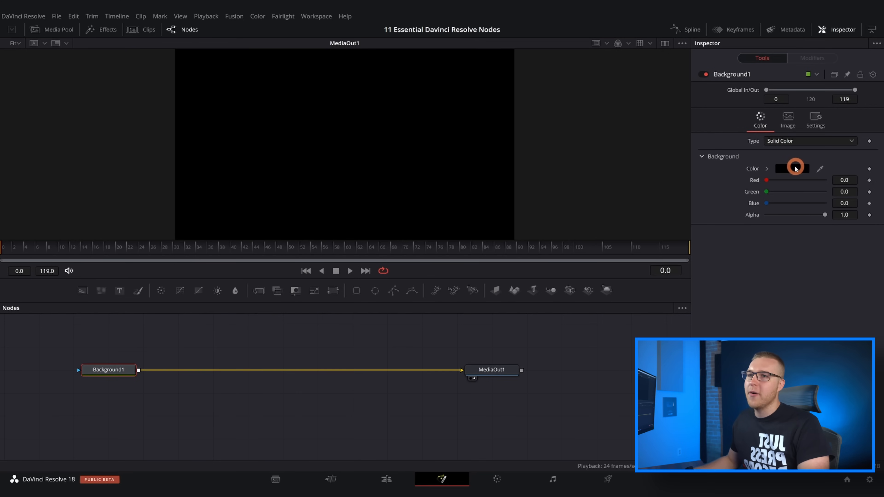
Step: Set the Background1 node's solid color to the bright blue #0a5aef
{"action": "left_click_drag", "start_coordinate": [551, 207], "coordinate": [549, 173]}
{"action": "left_click", "coordinate": [513, 184]}
{"action": "left_click", "coordinate": [476, 171]}
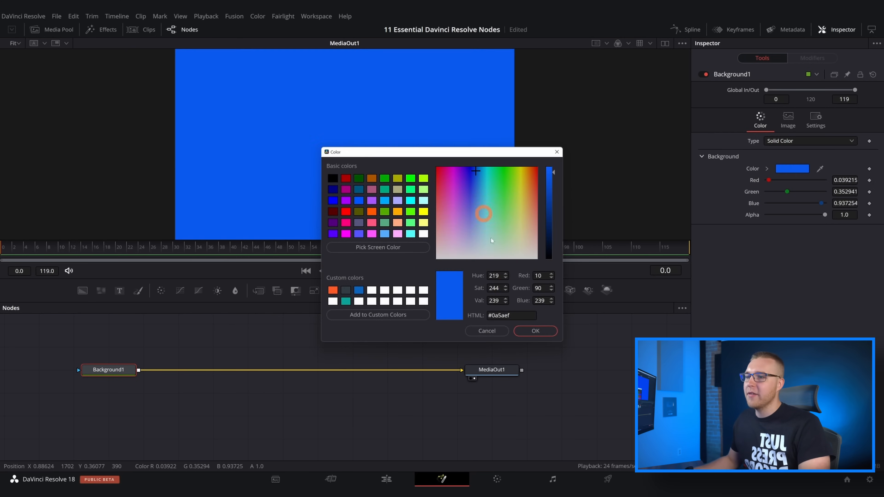
{"action": "left_click", "coordinate": [528, 334]}
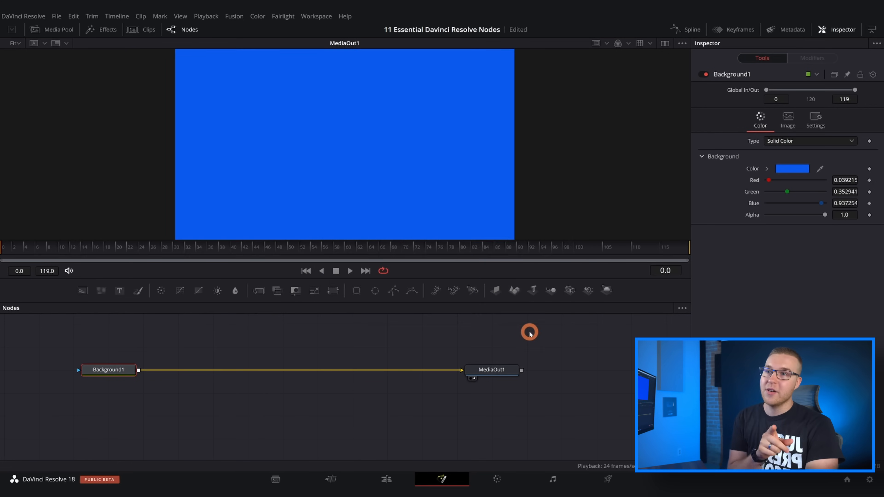
Step: Change Background1's type to Gradient and slant it from about X 0.19, Y 0.78 to about X 0.89, Y 0.25
{"action": "left_click", "coordinate": [767, 141]}
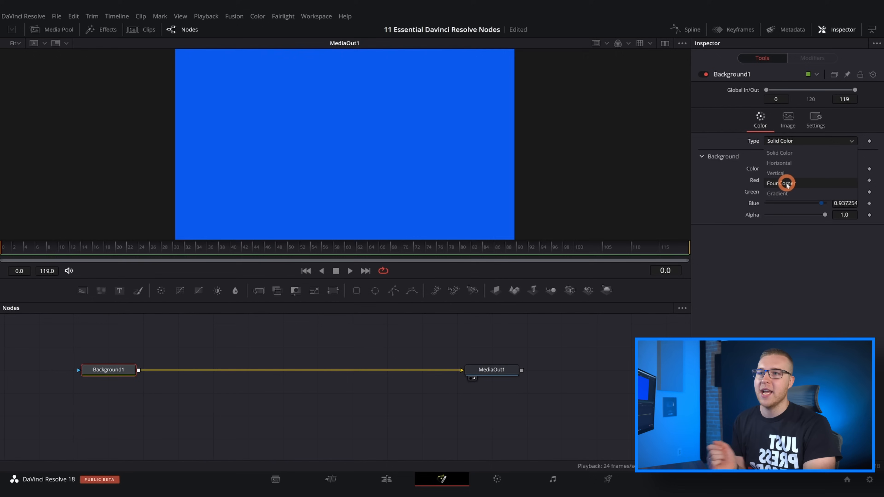
{"action": "left_click", "coordinate": [783, 193]}
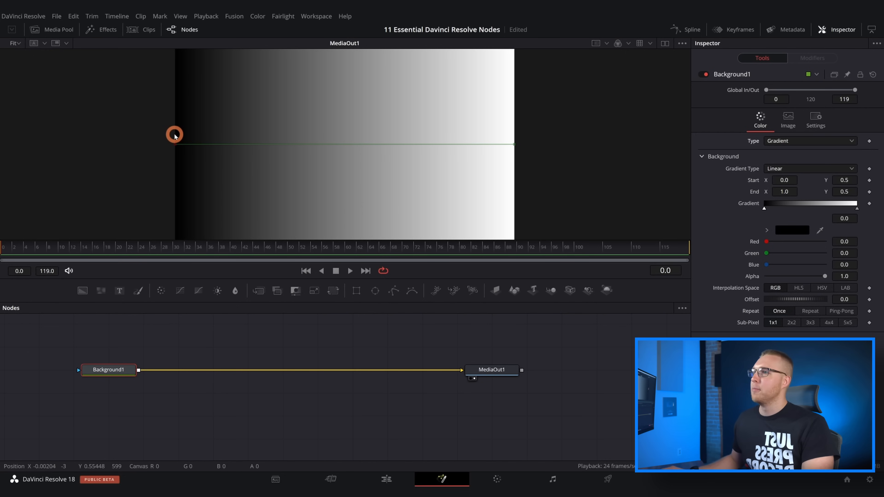
{"action": "left_click_drag", "start_coordinate": [176, 146], "coordinate": [241, 91]}
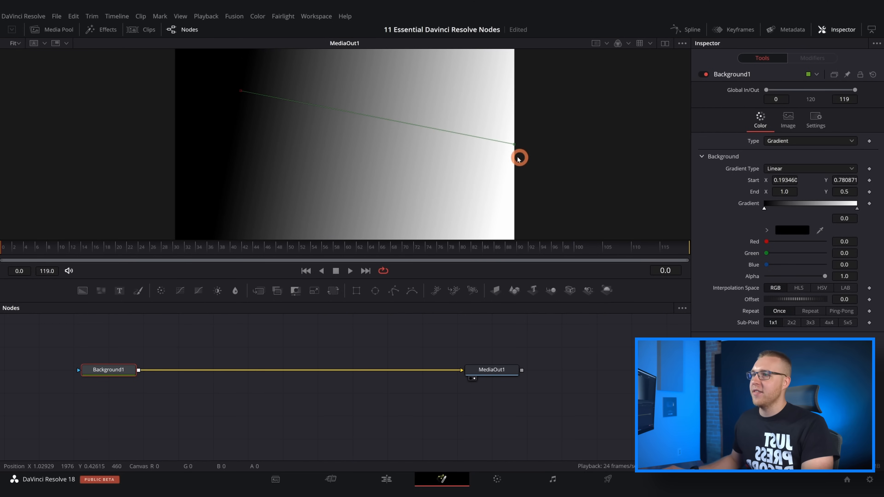
{"action": "left_click_drag", "start_coordinate": [515, 144], "coordinate": [476, 191]}
Step: Set the gradient's starting color to dark orange, about red 0.73, green 0.30 and blue 0.02
{"action": "left_click", "coordinate": [779, 230]}
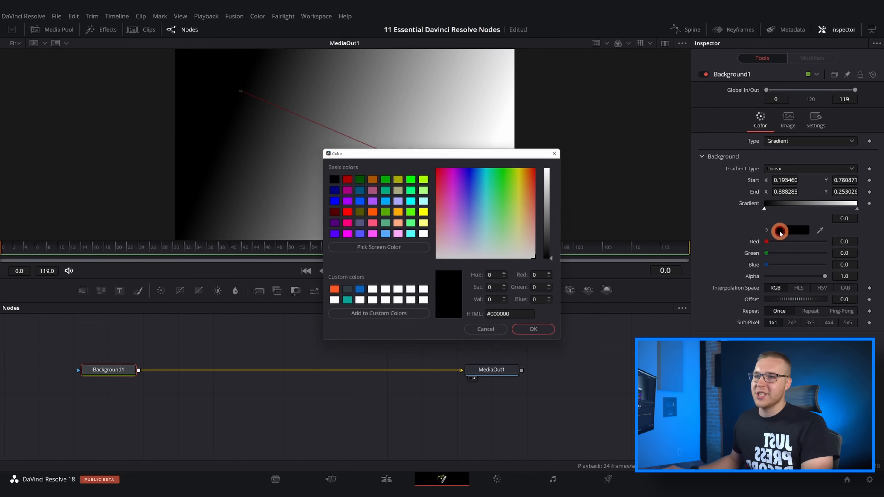
{"action": "left_click_drag", "start_coordinate": [549, 219], "coordinate": [531, 170]}
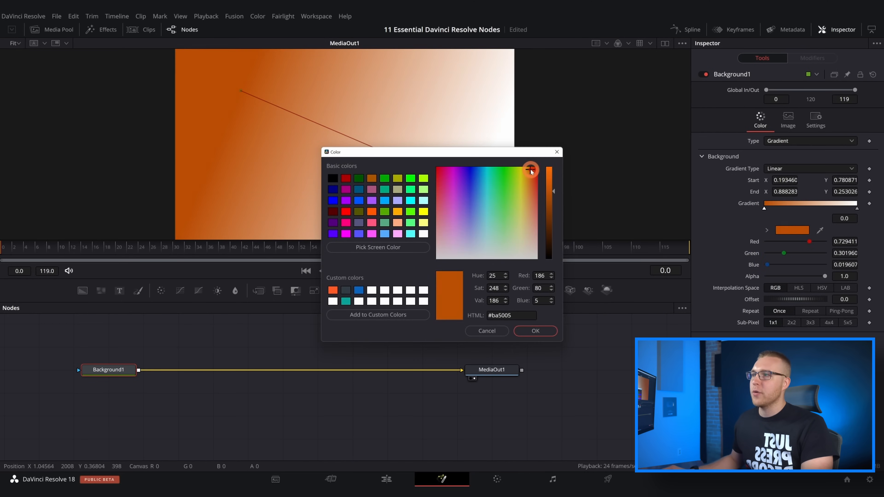
{"action": "left_click", "coordinate": [543, 330]}
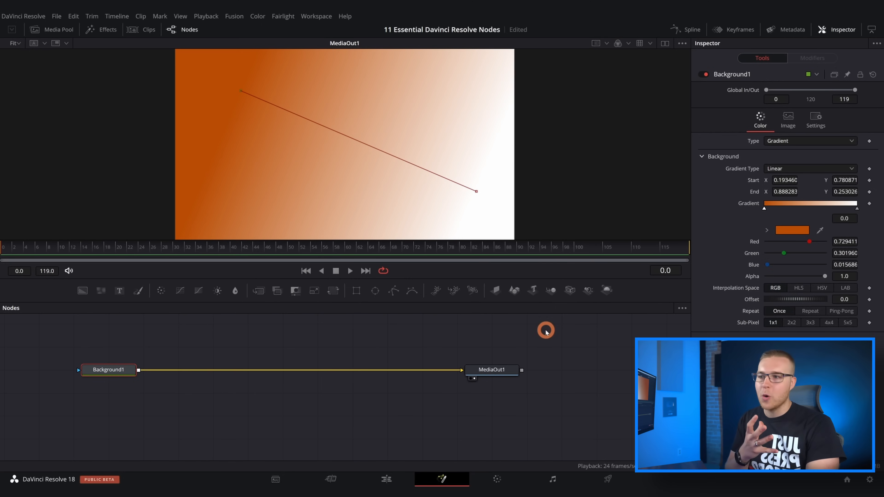
Step: Enter TEST as the Text1 node's text and preview alternative fonts such as Oswald without applying one
{"action": "left_click", "coordinate": [785, 169]}
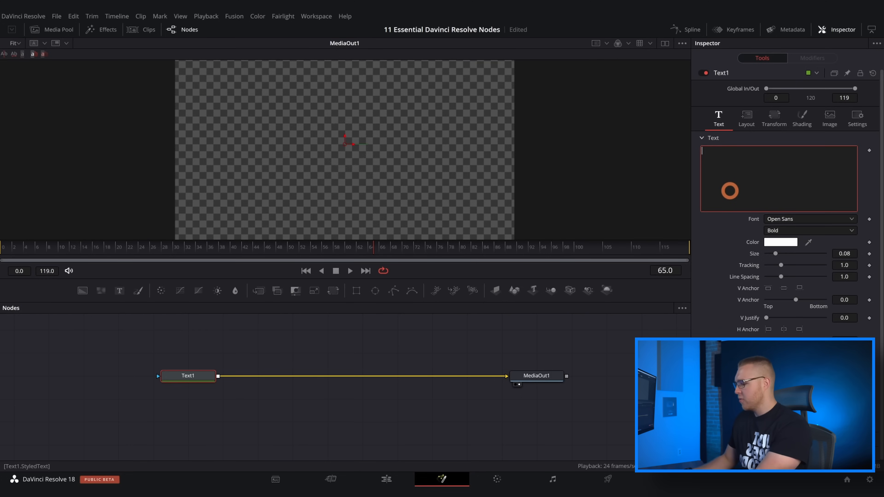
{"action": "type", "text": "ST"}
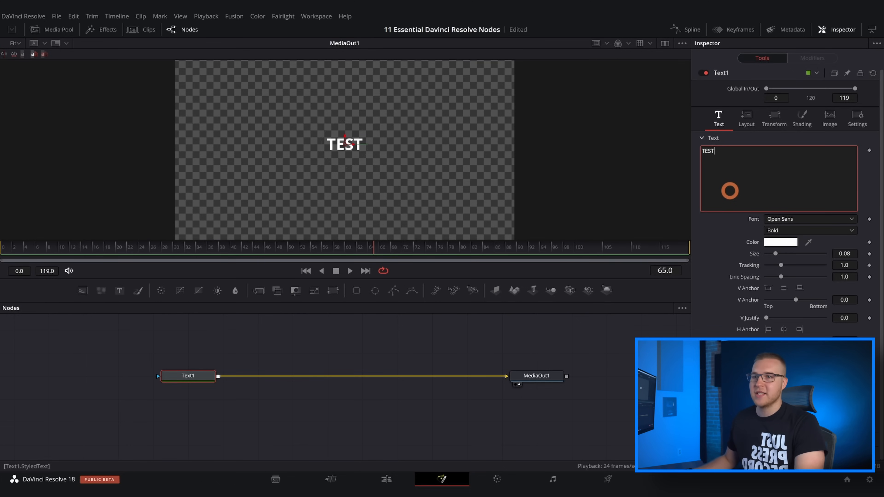
{"action": "left_click", "coordinate": [787, 217]}
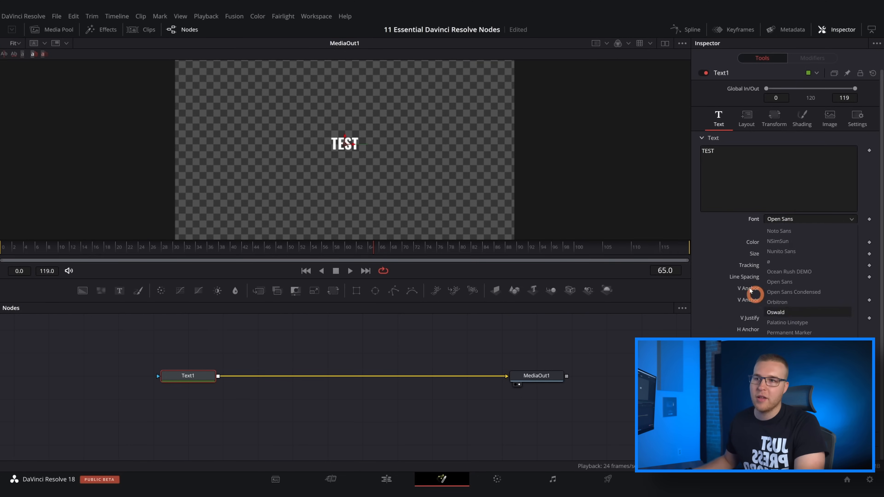
{"action": "left_click", "coordinate": [711, 268]}
Step: Try a tracking of about 1.449 on Text1, with filler text asdasd after TEST and extra asd lines to test spacing and justification
{"action": "mouse_move", "coordinate": [780, 268]}
{"action": "left_mouse_down"}
{"action": "mouse_move", "coordinate": [810, 268]}
{"action": "mouse_move", "coordinate": [787, 266]}
{"action": "left_mouse_up"}
{"action": "left_click", "coordinate": [792, 183]}
{"action": "type", "text": "asdasd"}
{"action": "key", "text": "Return"}
{"action": "type", "text": "asd"}
{"action": "key", "text": "Return"}
{"action": "key", "text": "Return"}
{"action": "type", "text": "asd"}
{"action": "left_click_drag", "start_coordinate": [783, 318], "coordinate": [765, 319]}
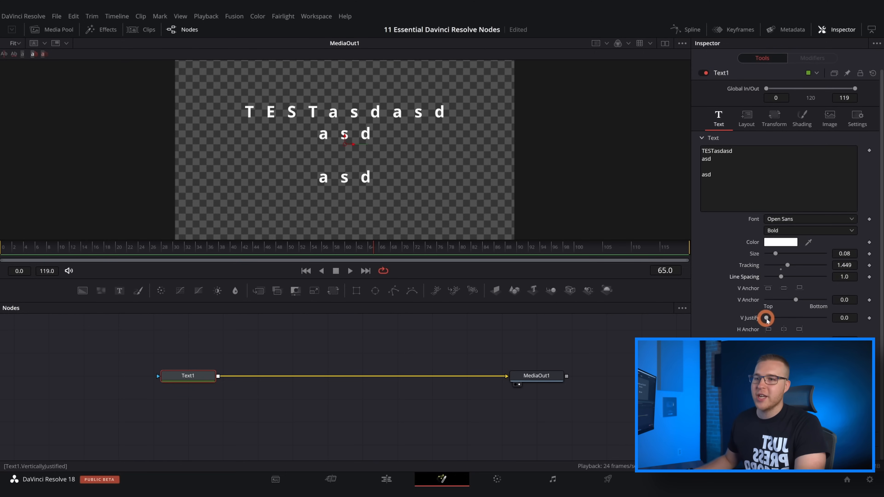
Step: Set the text's horizontal anchor to left and its vertical anchor to top
{"action": "left_click", "coordinate": [768, 329]}
{"action": "left_click", "coordinate": [767, 288]}
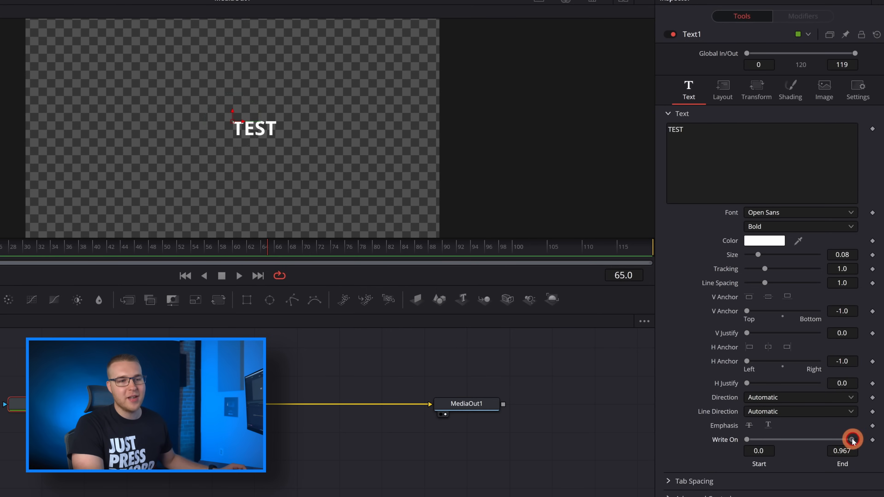
Step: Animate the text's Write On end from 0.0 at frame 38 to fully written at frame 59, and play it back
{"action": "left_click_drag", "start_coordinate": [846, 440], "coordinate": [734, 446]}
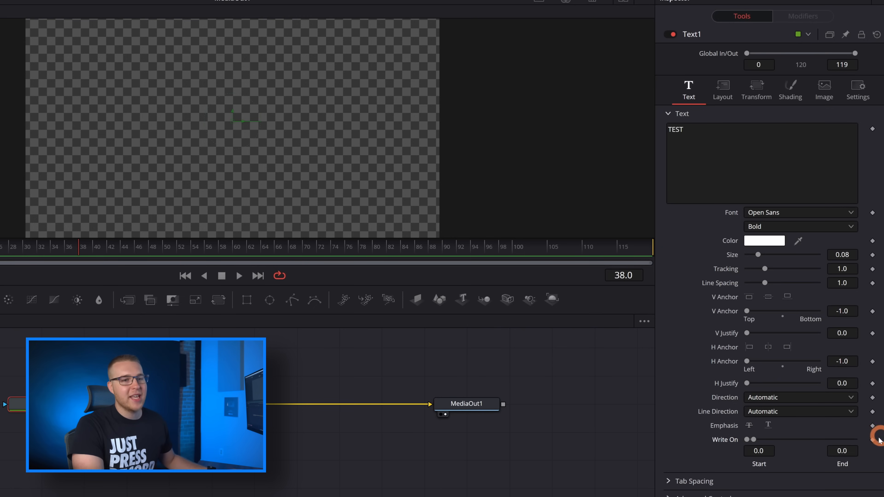
{"action": "left_click", "coordinate": [872, 440]}
{"action": "left_click", "coordinate": [227, 242]}
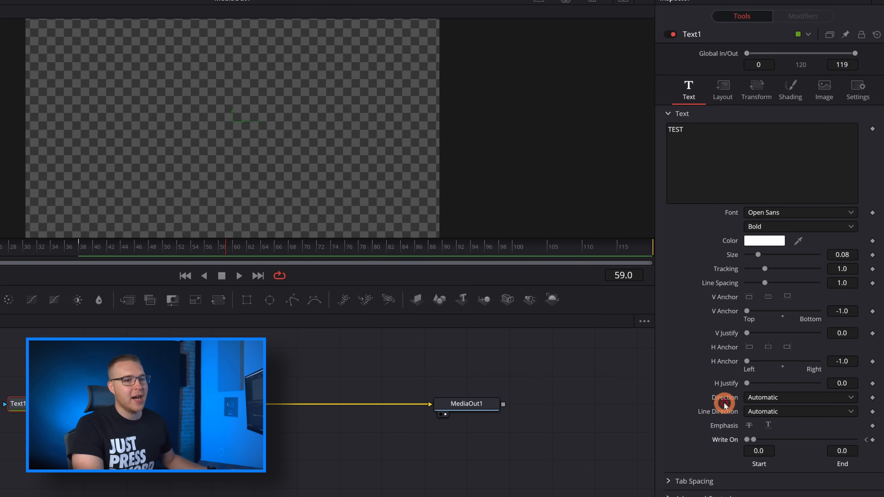
{"action": "left_click_drag", "start_coordinate": [756, 440], "coordinate": [860, 438]}
{"action": "left_click", "coordinate": [72, 247]}
{"action": "key", "text": "space"}
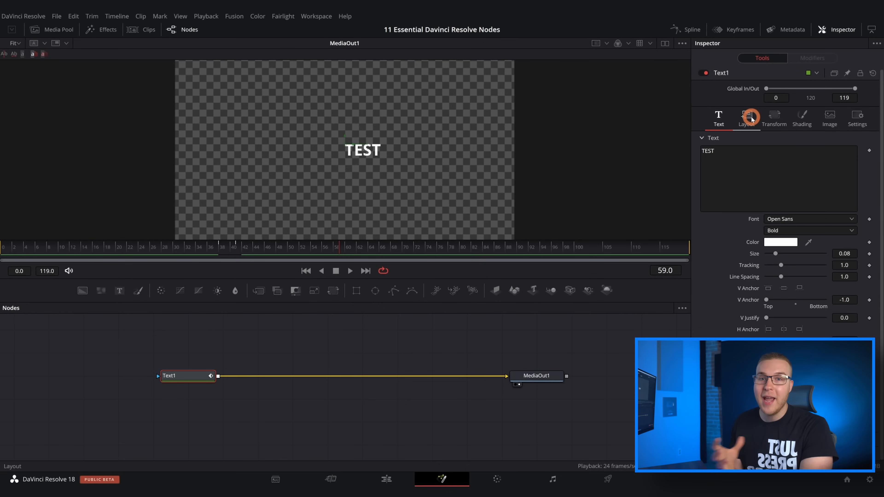
Step: Move the text through its layout center to X 0.35 and Y 0.716
{"action": "left_click", "coordinate": [748, 117]}
{"action": "left_click_drag", "start_coordinate": [784, 161], "coordinate": [786, 161]}
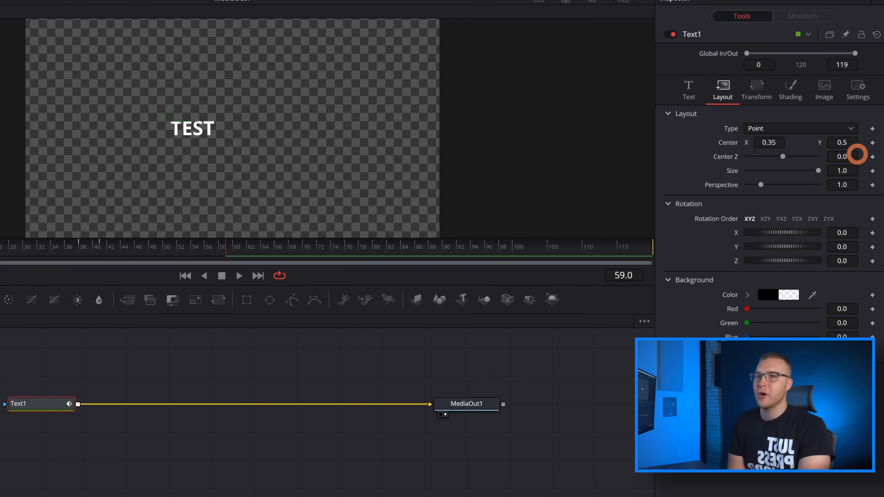
{"action": "mouse_move", "coordinate": [857, 154]}
{"action": "left_mouse_down"}
{"action": "mouse_move", "coordinate": [870, 144]}
{"action": "mouse_move", "coordinate": [436, 156]}
{"action": "mouse_move", "coordinate": [845, 142]}
{"action": "left_mouse_up"}
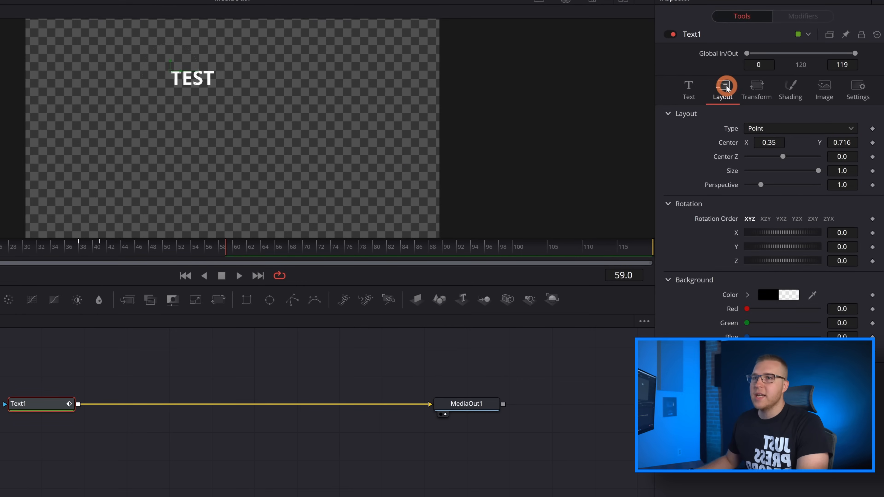
Step: Examine the text's per-element transform choices and keep the transform on Characters
{"action": "left_click", "coordinate": [752, 92]}
{"action": "left_click", "coordinate": [761, 126]}
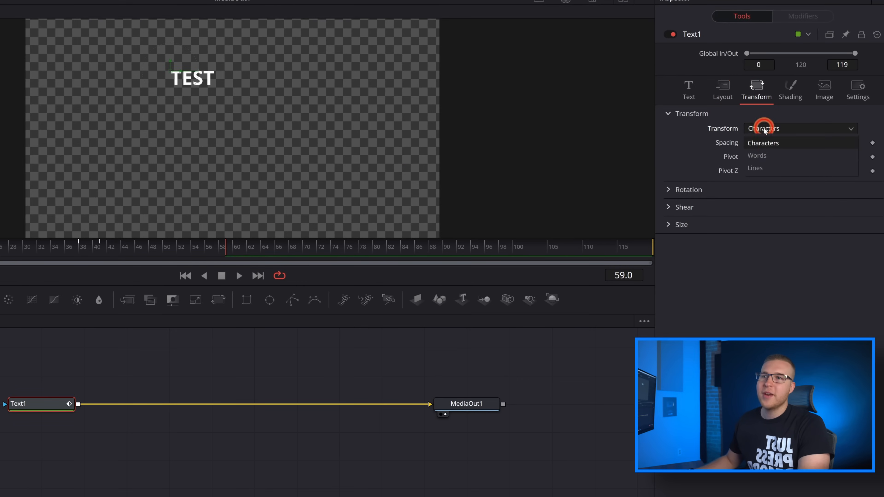
{"action": "left_click", "coordinate": [770, 137]}
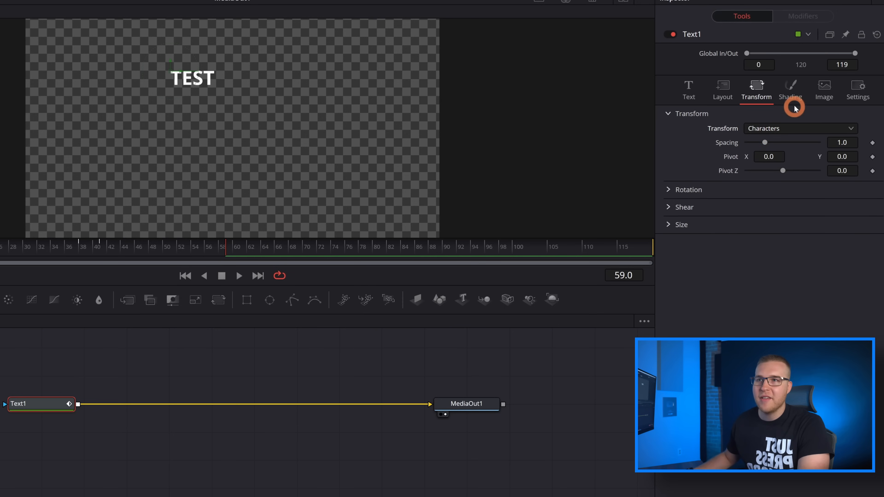
Step: Enable shading element 2, Red Outline, on the text
{"action": "left_click", "coordinate": [791, 94]}
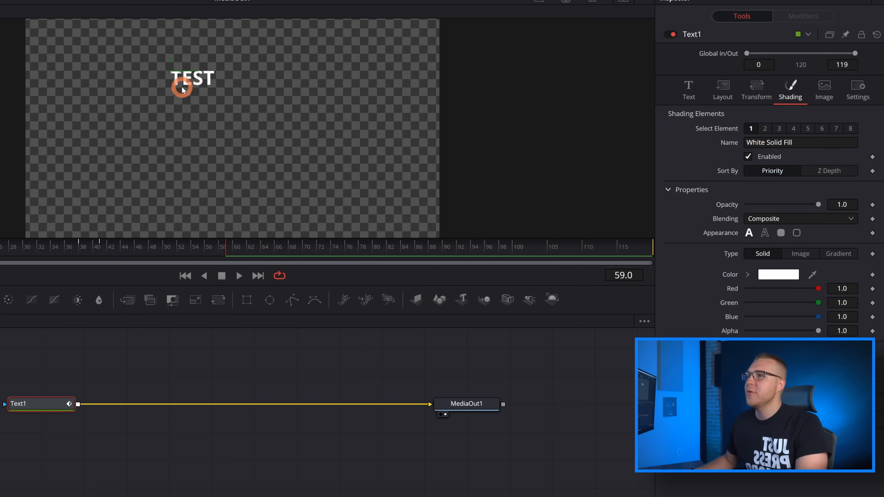
{"action": "left_click", "coordinate": [766, 129]}
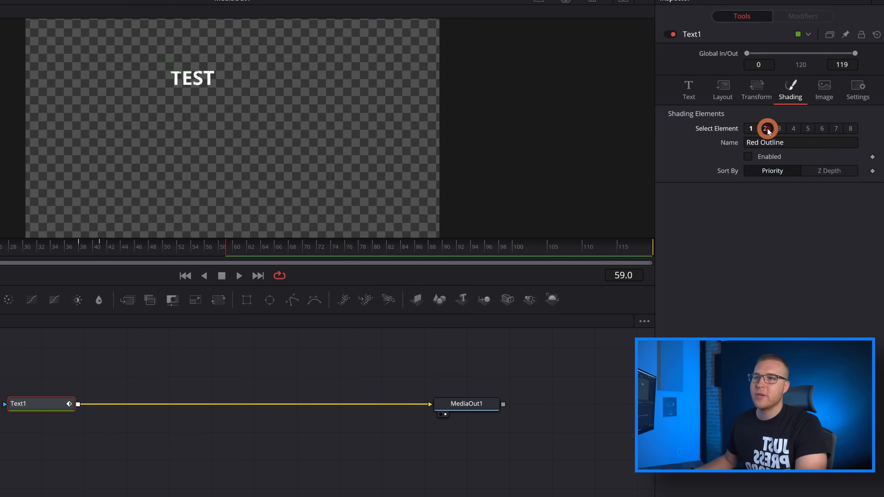
{"action": "left_click", "coordinate": [748, 157]}
{"action": "left_click", "coordinate": [194, 82]}
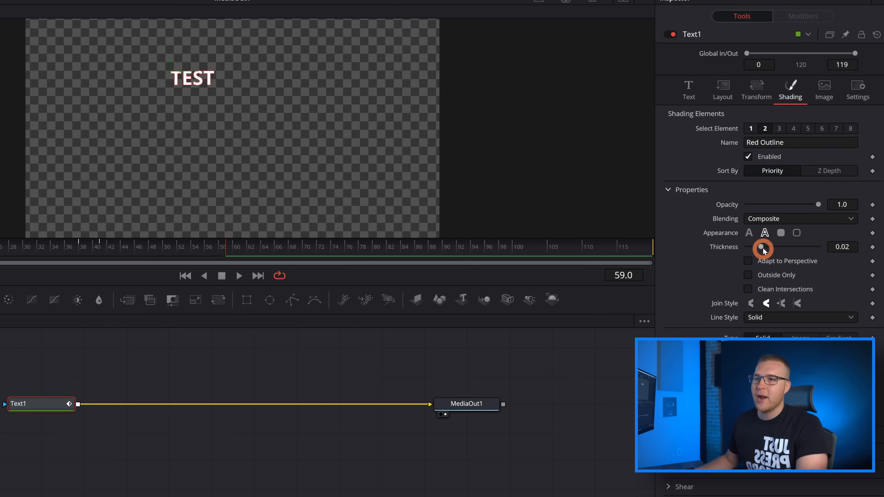
Step: Make the text outline black and outside only, with a thickness of 0.1
{"action": "left_click", "coordinate": [406, 227]}
{"action": "left_click", "coordinate": [478, 251]}
{"action": "left_click", "coordinate": [465, 349]}
{"action": "left_click", "coordinate": [748, 275]}
{"action": "left_click", "coordinate": [748, 273]}
{"action": "left_click_drag", "start_coordinate": [763, 247], "coordinate": [820, 253]}
Step: Try the filled border appearance for shading element 2 and undo the latest shading changes
{"action": "left_click", "coordinate": [781, 233]}
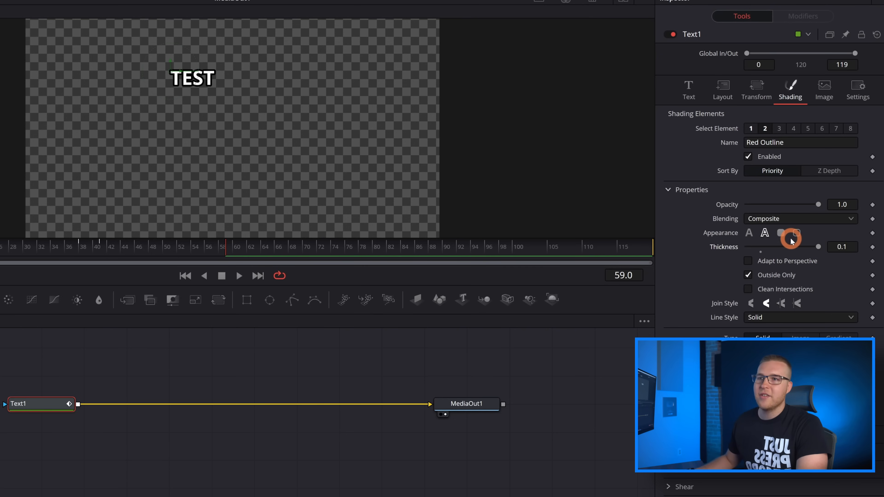
{"action": "key", "text": "ctrl+z"}
{"action": "key", "text": "ctrl+z"}
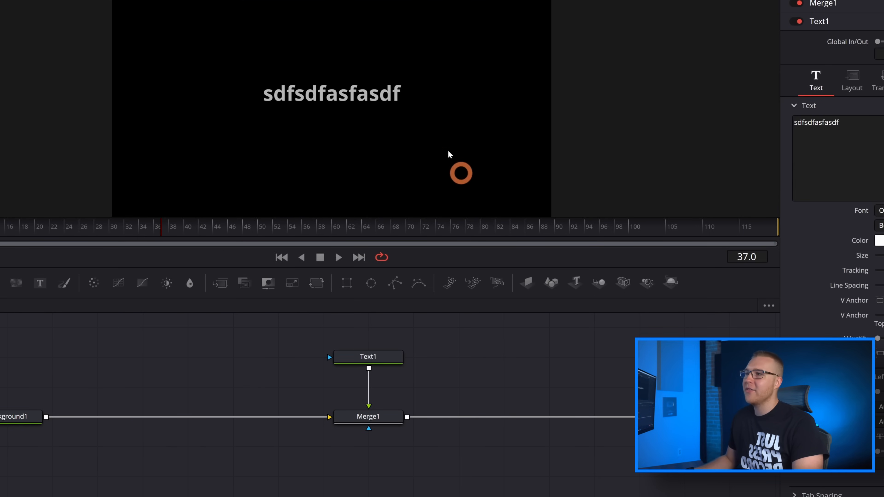
Step: Pull Merge1 out of the flow, reinsert it between Background1 and MediaOut1, and reconnect Text1 to it
{"action": "left_click_drag", "start_coordinate": [369, 417], "coordinate": [459, 387]}
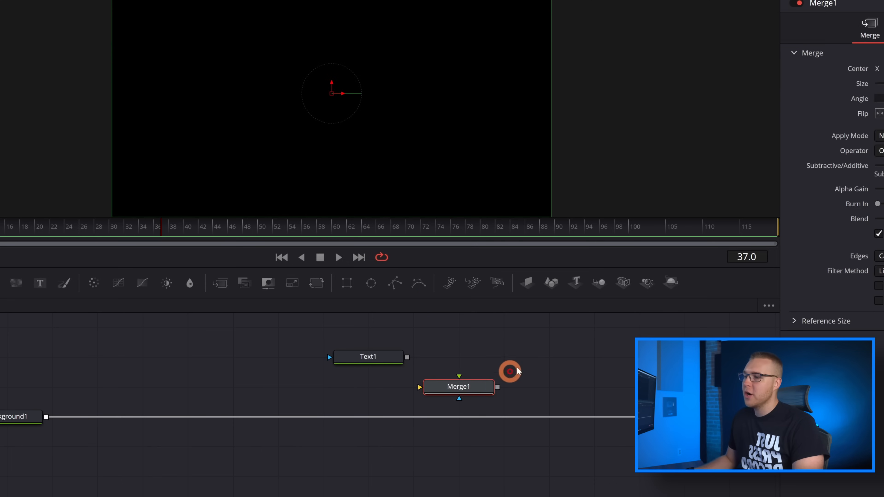
{"action": "left_click_drag", "start_coordinate": [461, 389], "coordinate": [366, 417]}
{"action": "left_click_drag", "start_coordinate": [407, 357], "coordinate": [369, 419]}
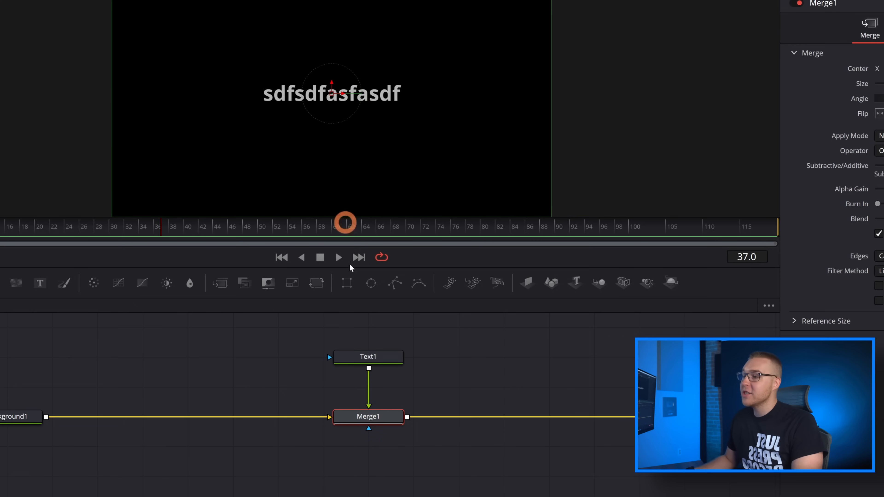
{"action": "left_click", "coordinate": [457, 389]}
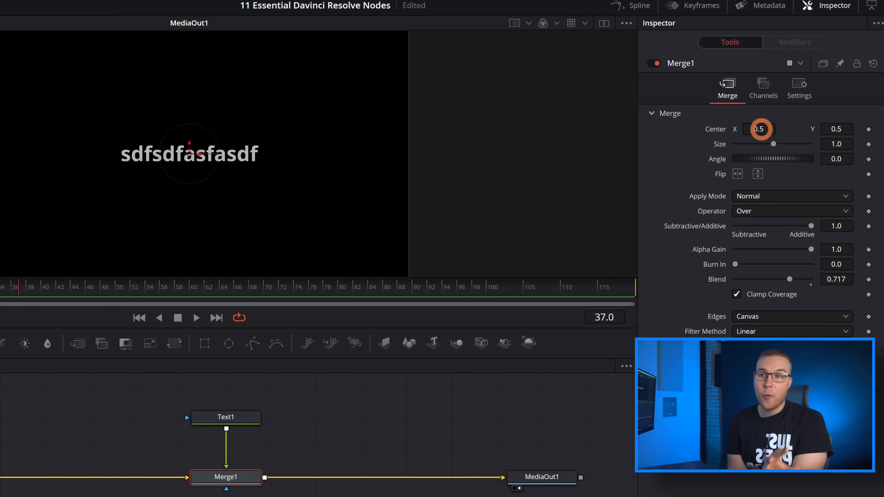
Step: Shift the merged text sideways with Merge1's center, and reposition it near mid-frame at about X 0.512, Y 0.504
{"action": "left_click_drag", "start_coordinate": [760, 129], "coordinate": [657, 138]}
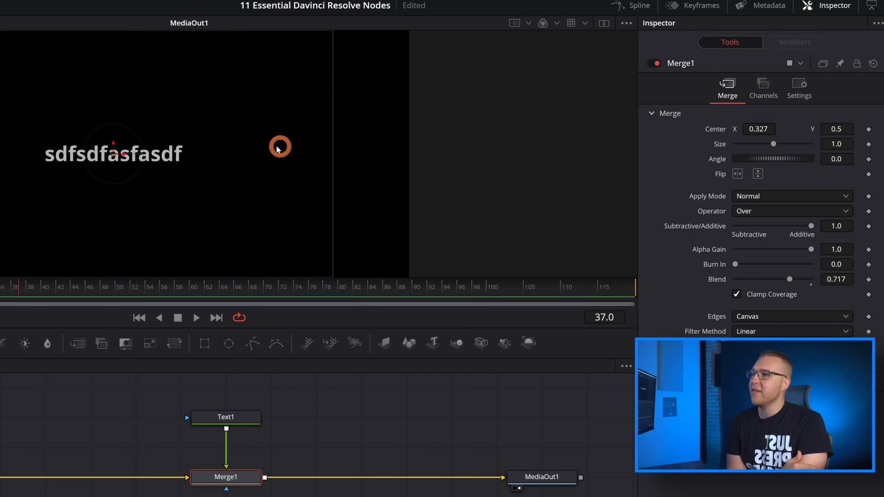
{"action": "left_click_drag", "start_coordinate": [124, 160], "coordinate": [223, 130]}
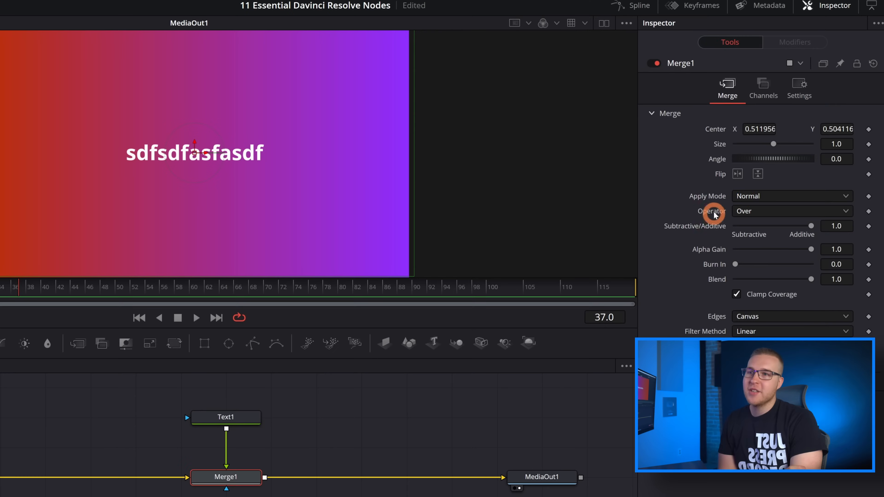
Step: Cycle through Merge1's apply modes, including Screen, Dissolve and Multiply, to compare how the text blends with the gradient background
{"action": "left_click", "coordinate": [748, 196]}
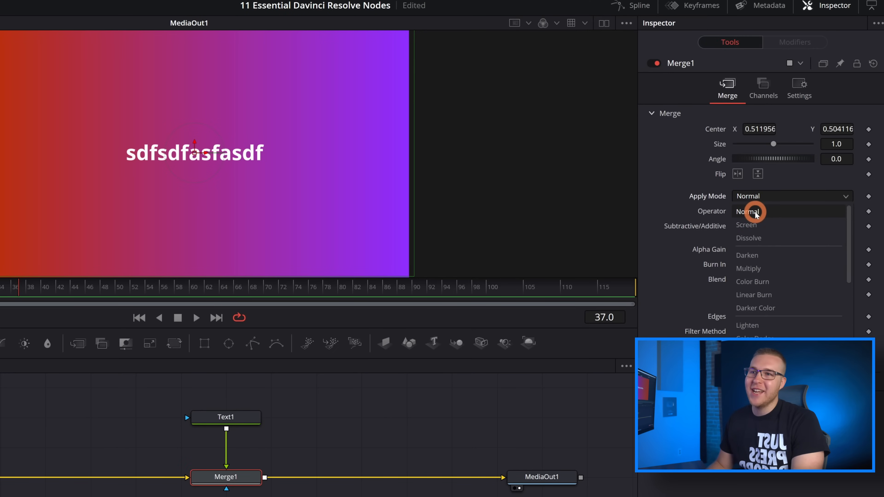
{"action": "left_click", "coordinate": [756, 224]}
{"action": "key", "text": "Down"}
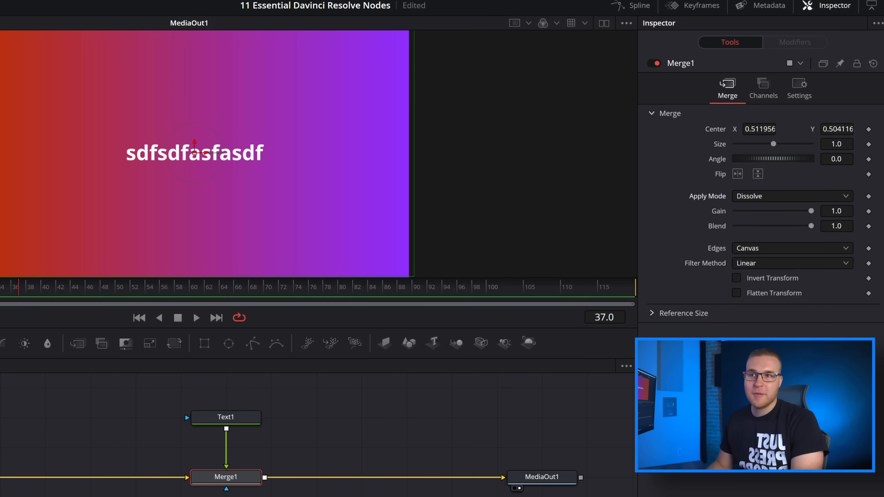
{"action": "key", "text": "Down"}
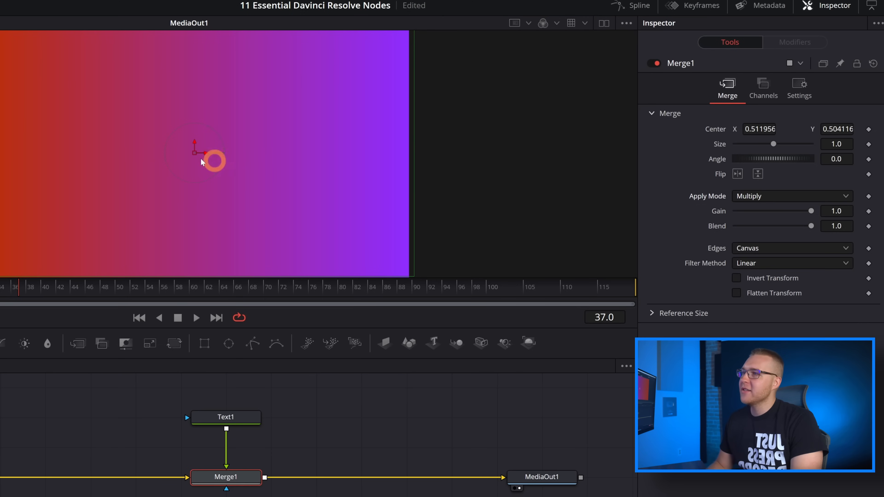
{"action": "key", "text": "Down"}
{"action": "key", "text": "Down"}
{"action": "key", "text": "Down"}
{"action": "key", "text": "Down"}
{"action": "key", "text": "Down"}
{"action": "key", "text": "Down"}
{"action": "key", "text": "Down"}
{"action": "key", "text": "Down"}
{"action": "key", "text": "Down"}
{"action": "key", "text": "Up"}
{"action": "key", "text": "Down"}
{"action": "key", "text": "Down"}
{"action": "key", "text": "Down"}
{"action": "key", "text": "Down"}
{"action": "key", "text": "Down"}
{"action": "key", "text": "Down"}
{"action": "key", "text": "Down"}
{"action": "key", "text": "Down"}
{"action": "key", "text": "Up"}
{"action": "key", "text": "Up"}
{"action": "key", "text": "Down"}
{"action": "key", "text": "Down"}
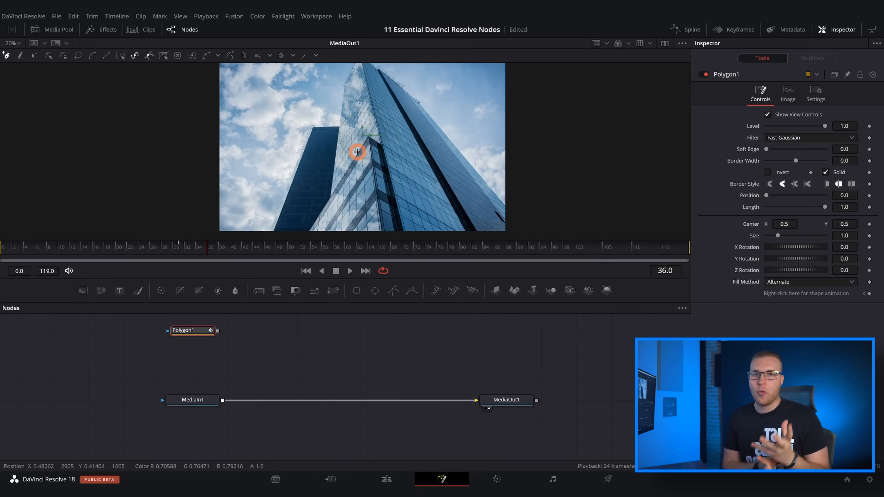
Step: Connect Polygon1's output to MediaIn1's mask input so the polygon masks the building photo
{"action": "left_click_drag", "start_coordinate": [218, 330], "coordinate": [206, 358]}
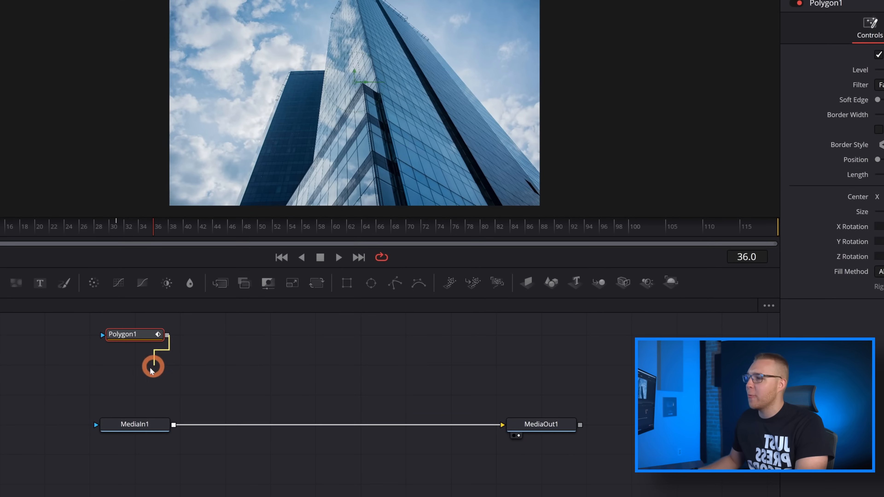
{"action": "left_click_drag", "start_coordinate": [150, 368], "coordinate": [101, 426]}
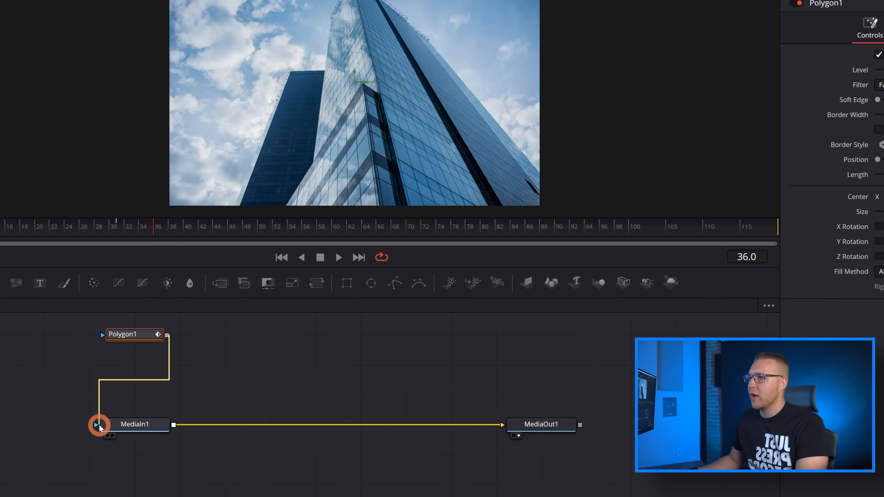
{"action": "left_click_drag", "start_coordinate": [100, 426], "coordinate": [99, 425]}
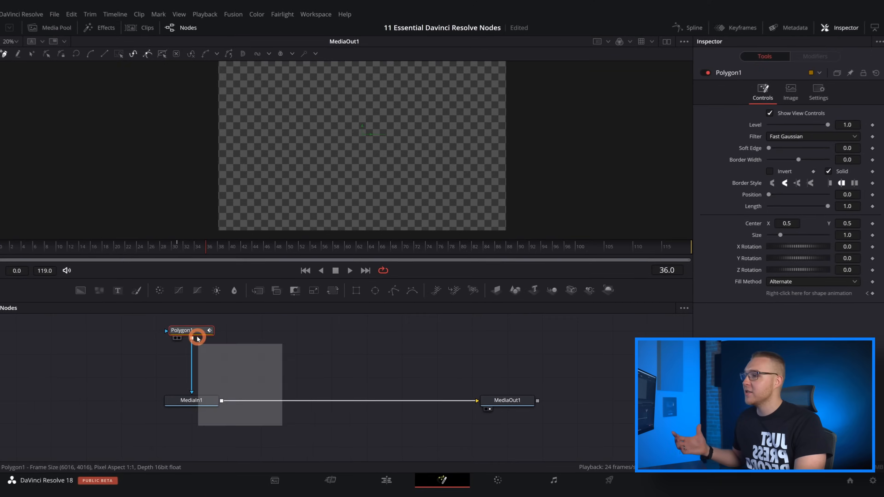
{"action": "left_click", "coordinate": [141, 337]}
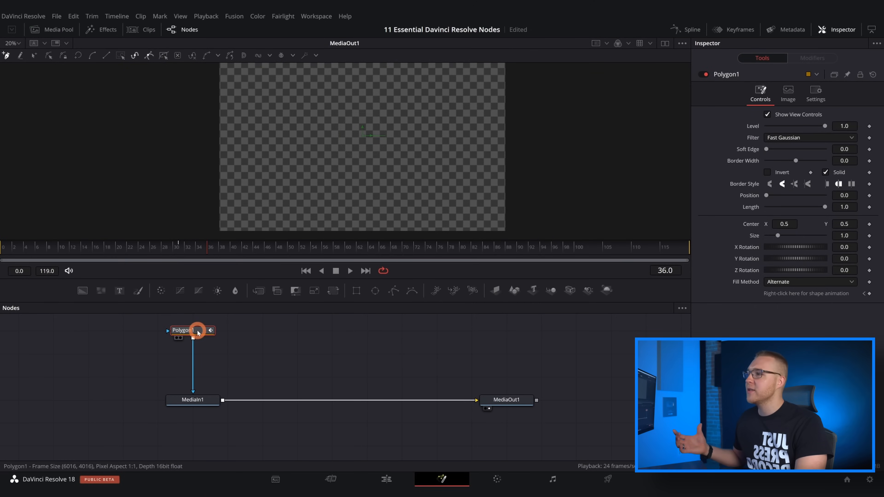
Step: Enable Roto Assist for Polygon1 and bypass the node so the full photo can be traced
{"action": "left_click", "coordinate": [288, 84]}
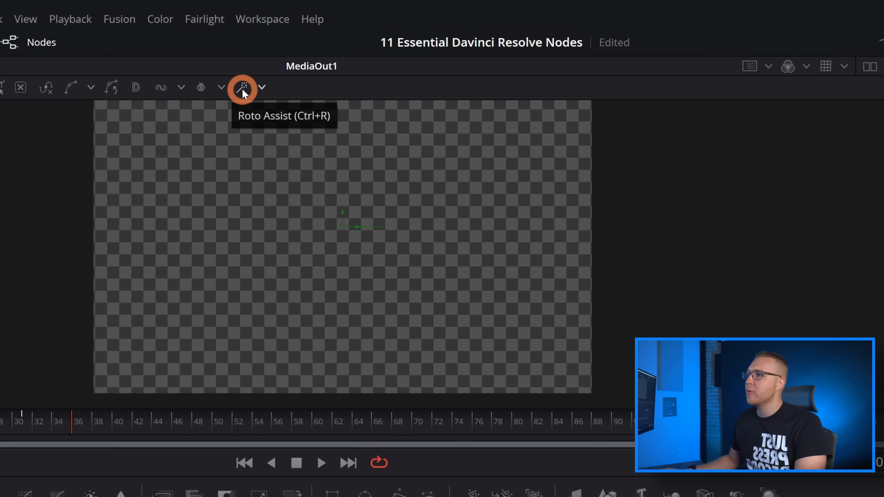
{"action": "left_click", "coordinate": [242, 90]}
{"action": "key", "text": "ctrl+p"}
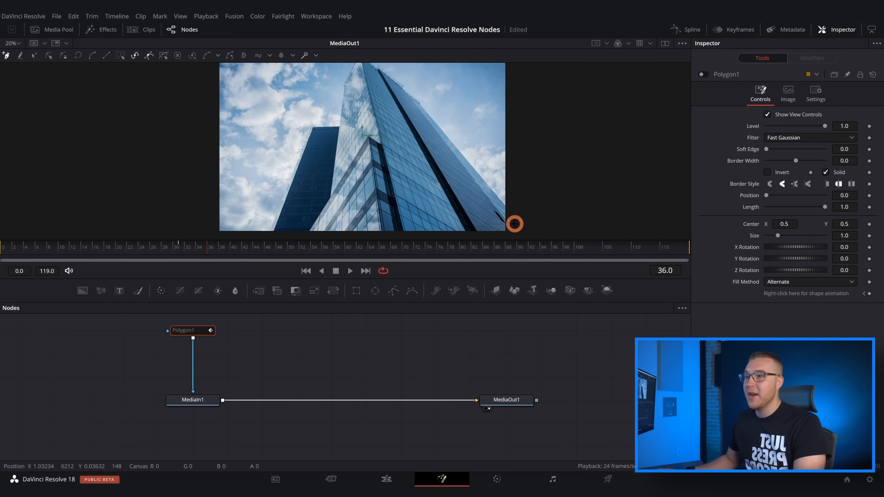
Step: Trace the tall front building with Polygon1's mask points, running beyond the frame's lower-right corner, and close the shape
{"action": "scroll", "coordinate": [398, 138], "scroll_direction": "up", "scroll_amount": 5}
{"action": "left_click", "coordinate": [320, 92]}
{"action": "left_click", "coordinate": [279, 168]}
{"action": "mouse_move", "coordinate": [320, 238]}
{"action": "left_mouse_down"}
{"action": "mouse_move", "coordinate": [333, 174]}
{"action": "mouse_move", "coordinate": [464, 163]}
{"action": "left_mouse_up"}
{"action": "left_click", "coordinate": [333, 174]}
{"action": "left_click", "coordinate": [464, 166]}
{"action": "scroll", "coordinate": [452, 191], "scroll_direction": "down", "scroll_amount": 5}
{"action": "left_click", "coordinate": [469, 223]}
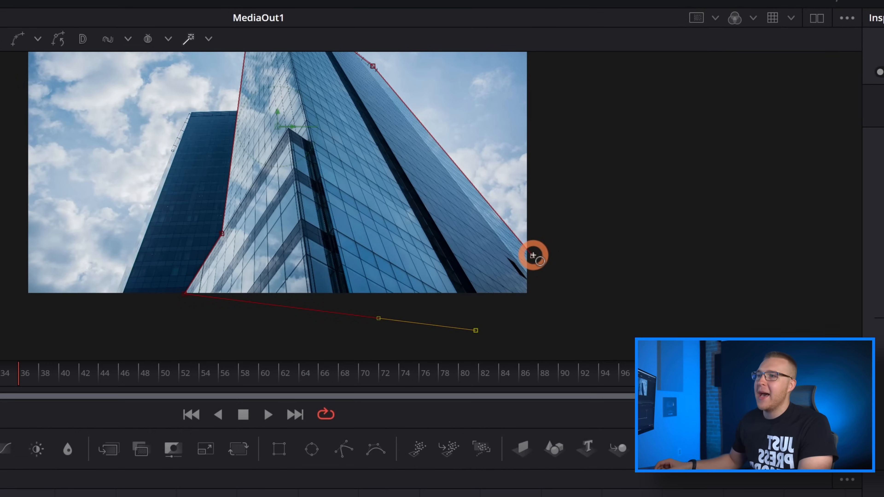
{"action": "left_click", "coordinate": [545, 296]}
{"action": "left_click", "coordinate": [533, 257]}
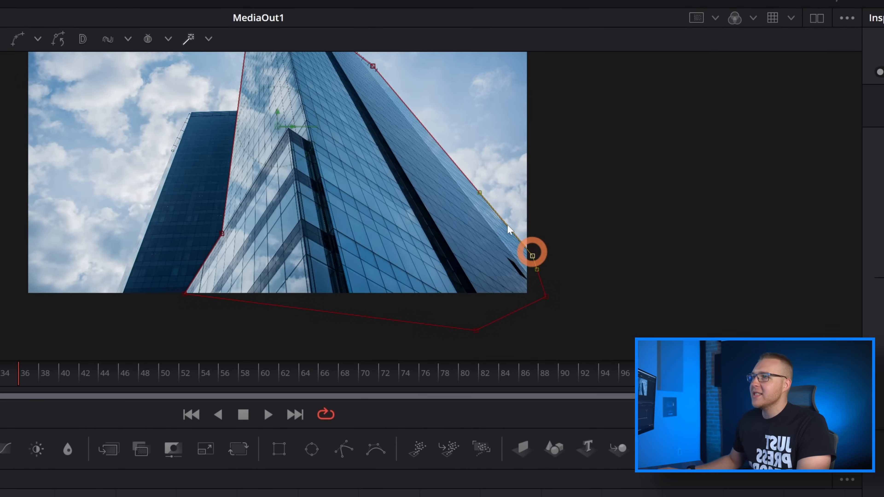
{"action": "left_click", "coordinate": [594, 248]}
Step: Turn off Roto Assist and re-enable Polygon1 to cut the tall building out of the photo
{"action": "left_click", "coordinate": [189, 38]}
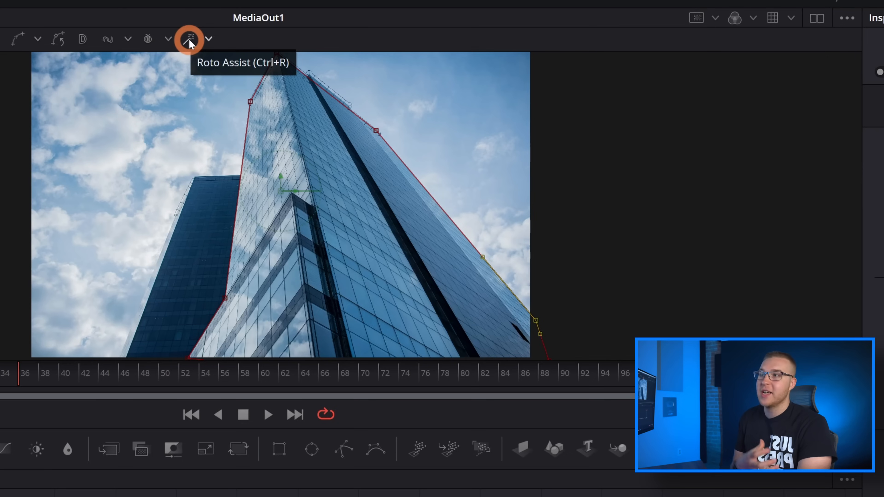
{"action": "left_click", "coordinate": [189, 40]}
{"action": "left_click_drag", "start_coordinate": [570, 233], "coordinate": [550, 152]}
{"action": "scroll", "coordinate": [550, 152], "scroll_direction": "down", "scroll_amount": 3}
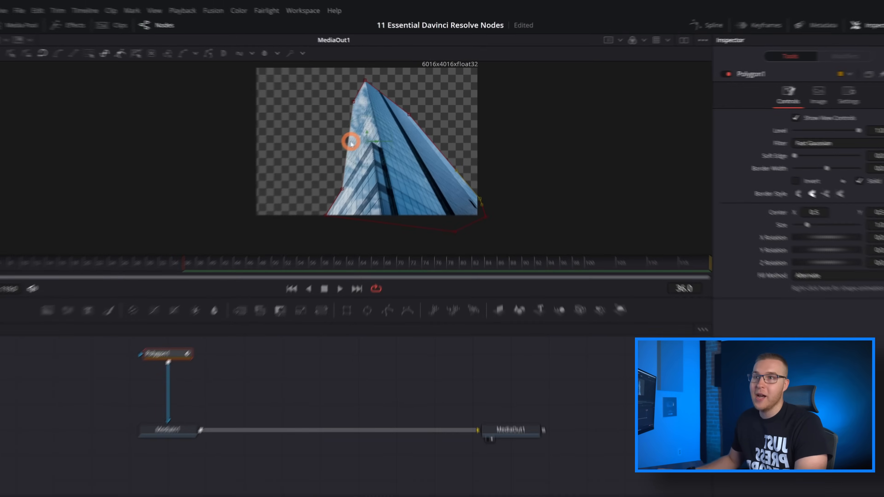
{"action": "scroll", "coordinate": [520, 250], "scroll_direction": "up", "scroll_amount": 2}
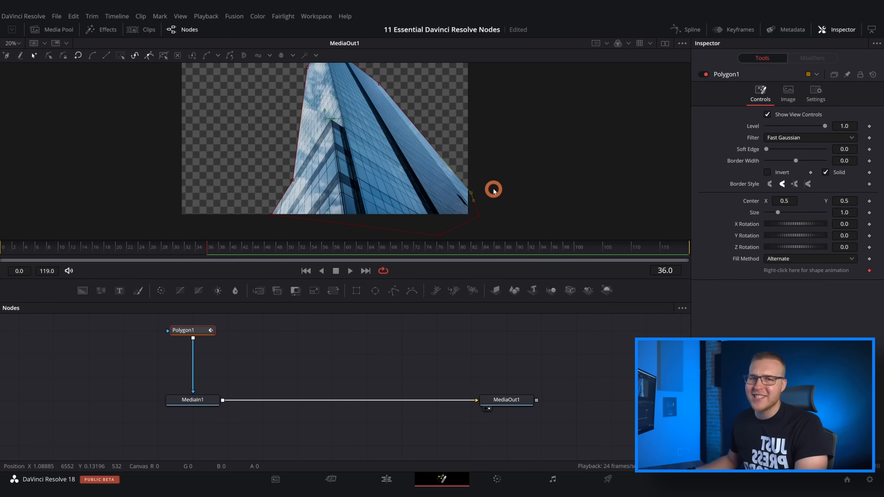
Step: Try Polygon1's soft edge at about 0.019 and border width at about 0.175, undoing each change
{"action": "left_click_drag", "start_coordinate": [765, 149], "coordinate": [784, 149]}
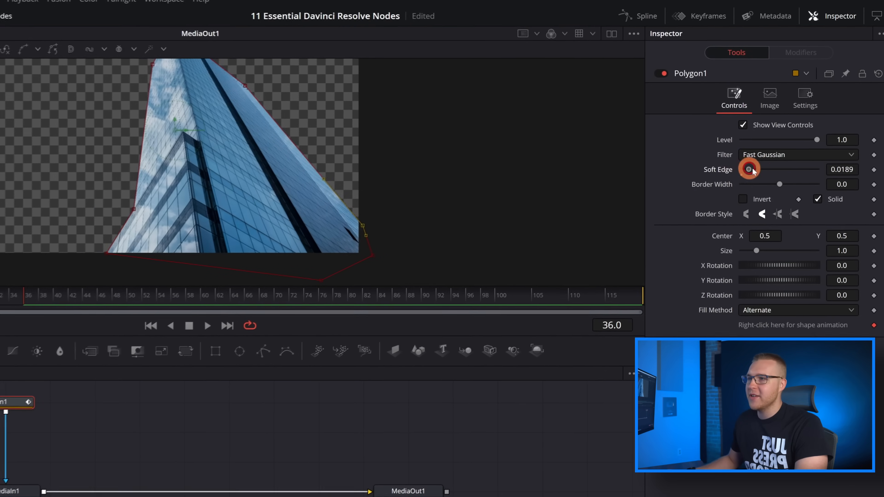
{"action": "key", "text": "ctrl+z"}
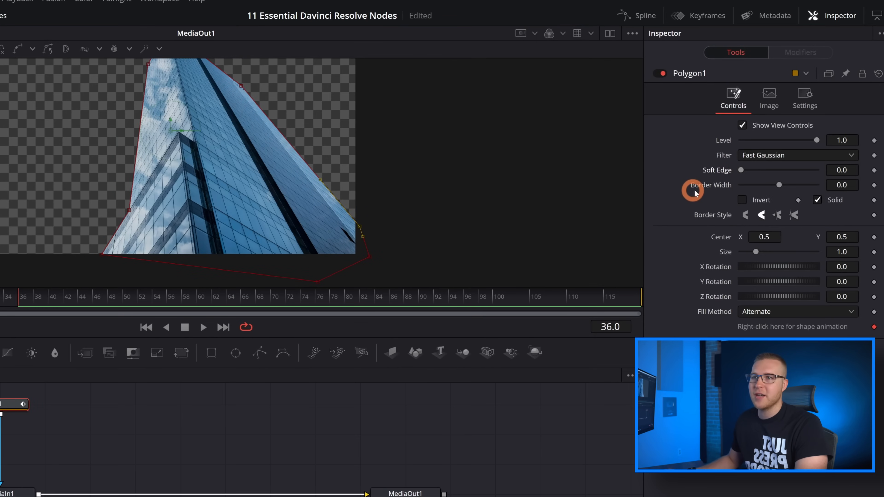
{"action": "left_click_drag", "start_coordinate": [778, 185], "coordinate": [808, 185]}
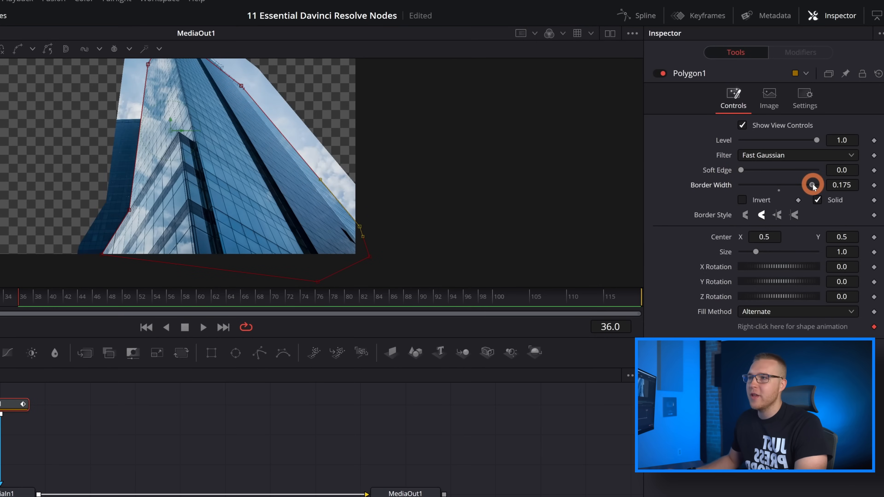
{"action": "key", "text": "ctrl+z"}
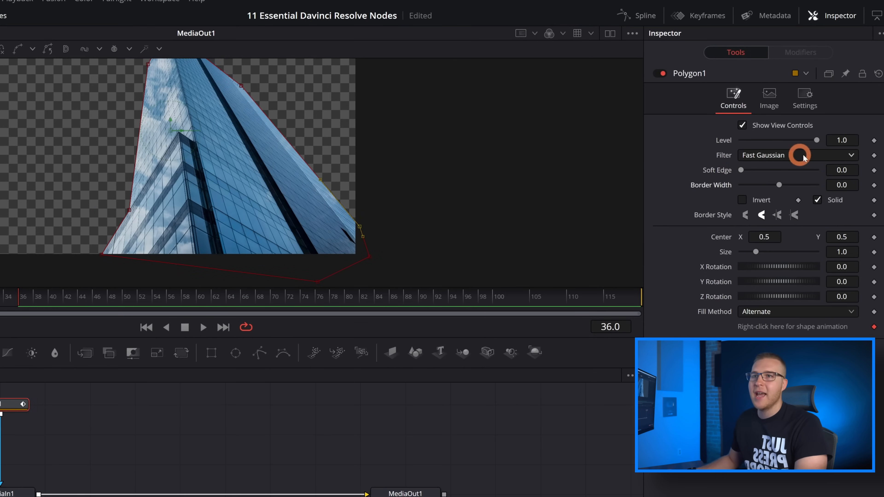
Step: Try shifting Polygon1's center X to about 0.644 and inverting the mask, reverting each change
{"action": "left_click_drag", "start_coordinate": [764, 238], "coordinate": [849, 252]}
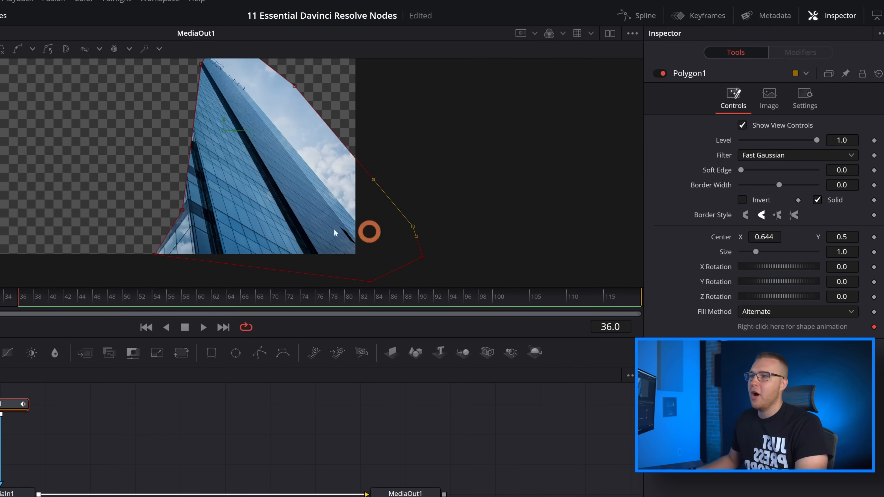
{"action": "key", "text": "ctrl+z"}
{"action": "left_click", "coordinate": [751, 255]}
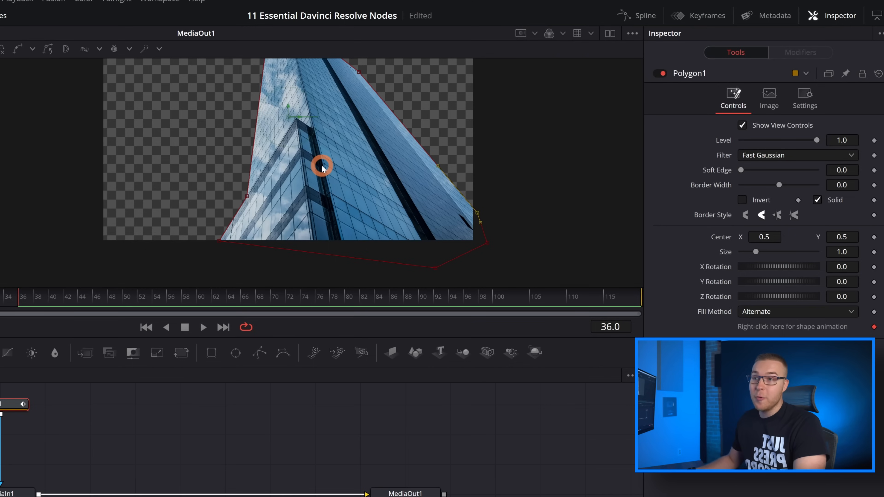
{"action": "left_click", "coordinate": [743, 201]}
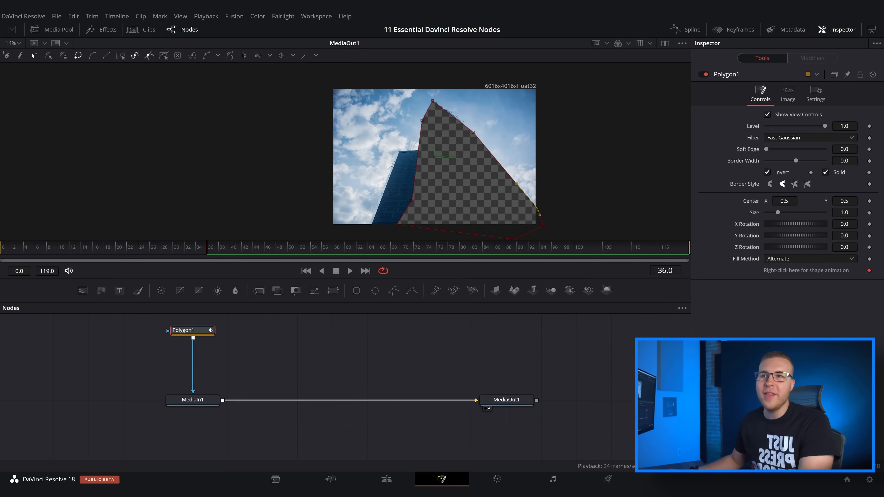
{"action": "left_click", "coordinate": [767, 173]}
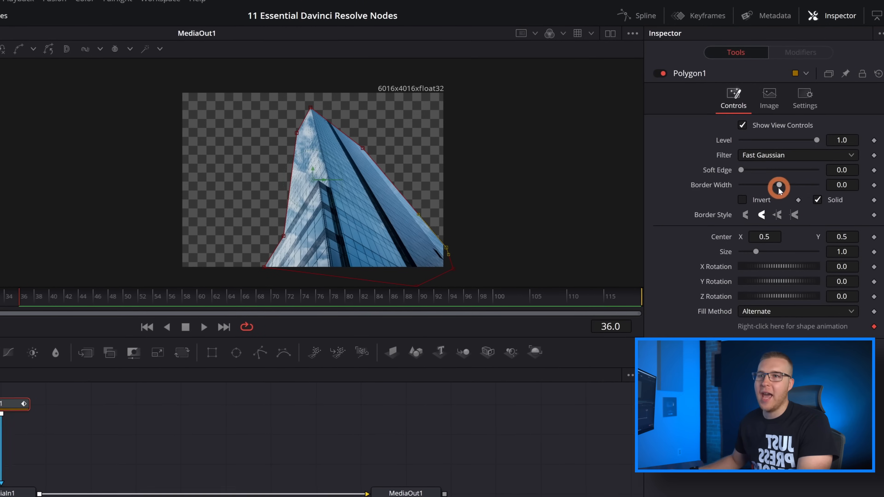
Step: Turn Polygon1 into an unfilled outline with border width about 0.0142 and vary its length, down to about 0.024
{"action": "left_click", "coordinate": [817, 201]}
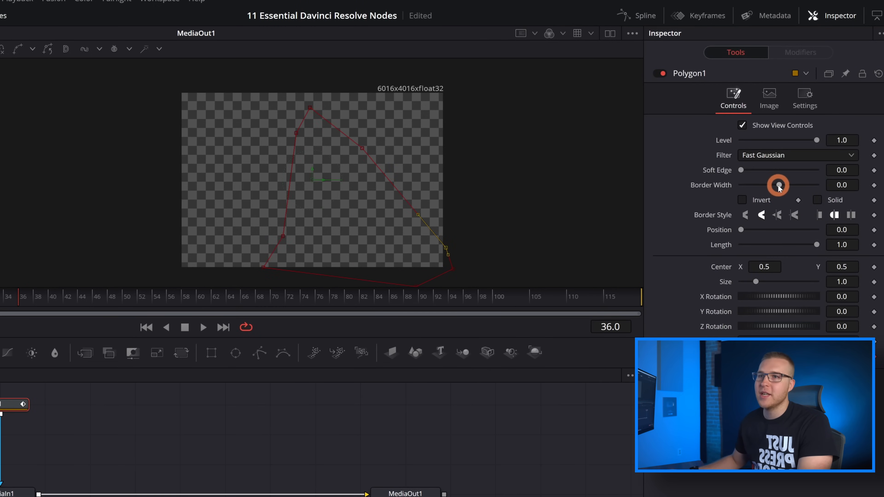
{"action": "mouse_move", "coordinate": [841, 185]}
{"action": "left_mouse_down"}
{"action": "mouse_move", "coordinate": [862, 183]}
{"action": "mouse_move", "coordinate": [340, 197]}
{"action": "mouse_move", "coordinate": [827, 188]}
{"action": "left_mouse_up"}
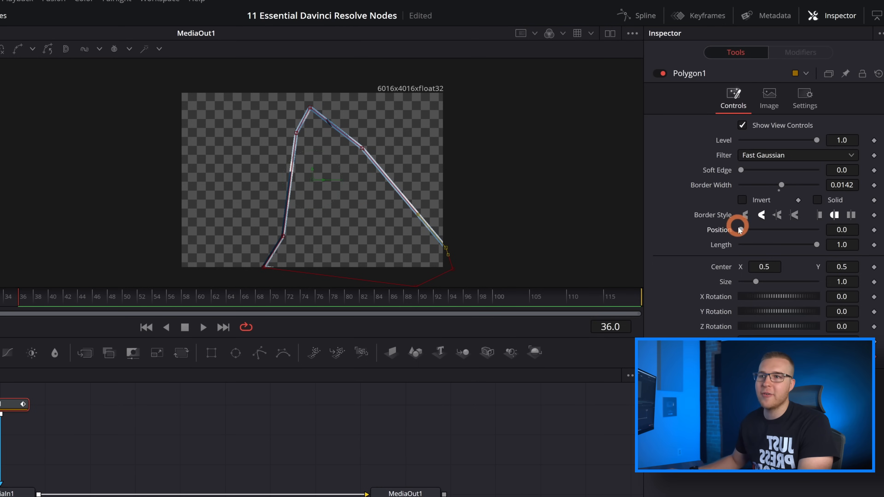
{"action": "left_click_drag", "start_coordinate": [815, 244], "coordinate": [733, 245]}
{"action": "scroll", "coordinate": [406, 205], "scroll_direction": "up", "scroll_amount": 2}
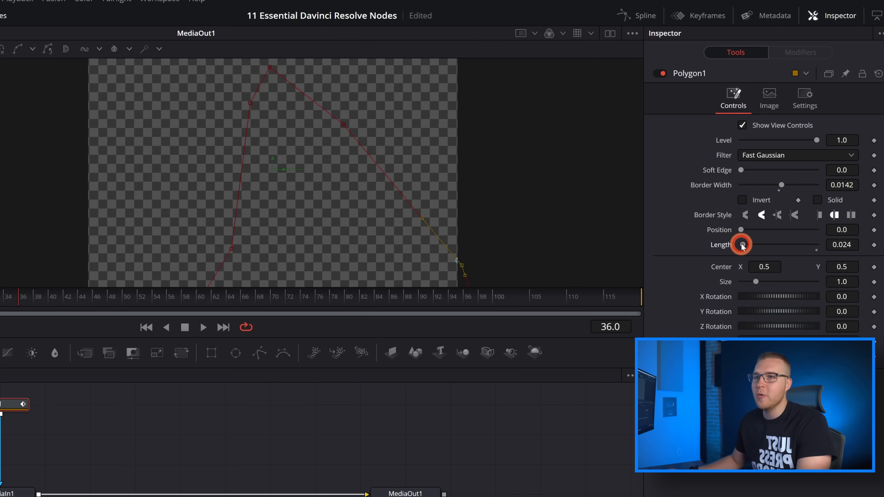
{"action": "left_click_drag", "start_coordinate": [742, 244], "coordinate": [841, 267]}
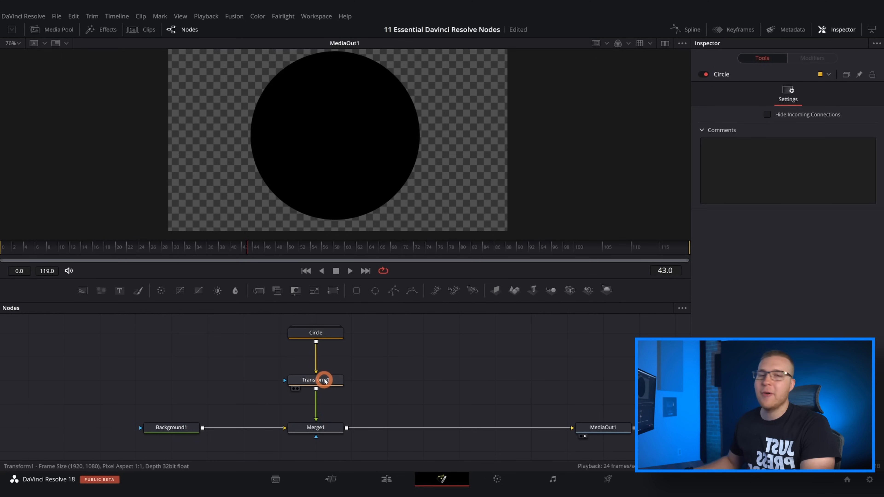
Step: Move the circle with Transform1 to center X 0.372 and scale it to size 0.631
{"action": "left_click", "coordinate": [316, 333]}
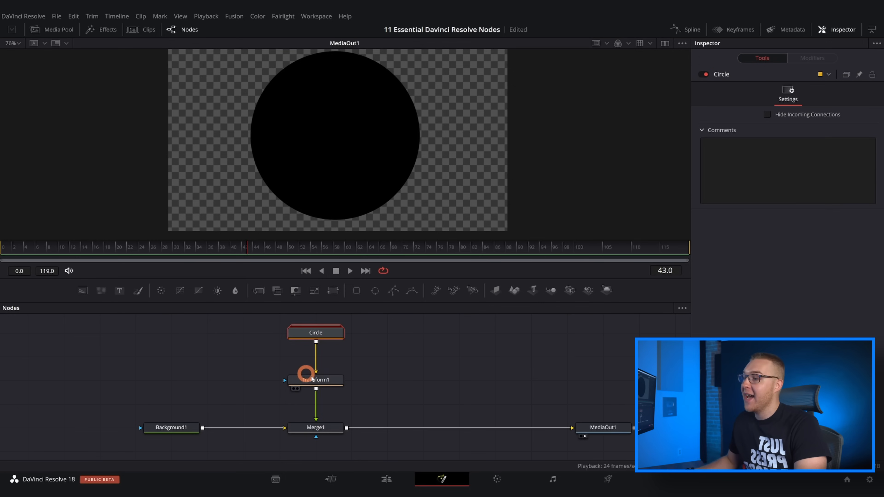
{"action": "left_click", "coordinate": [323, 381]}
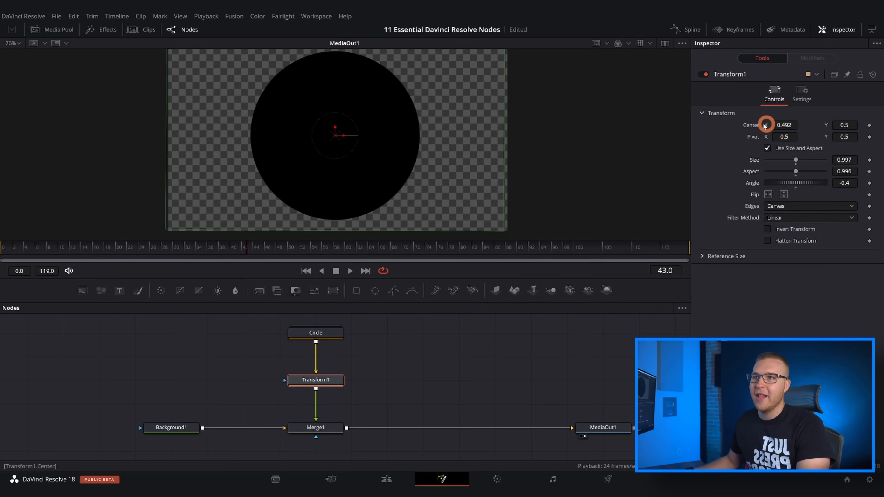
{"action": "mouse_move", "coordinate": [788, 125]}
{"action": "left_mouse_down"}
{"action": "mouse_move", "coordinate": [736, 125]}
{"action": "mouse_move", "coordinate": [788, 125]}
{"action": "left_mouse_up"}
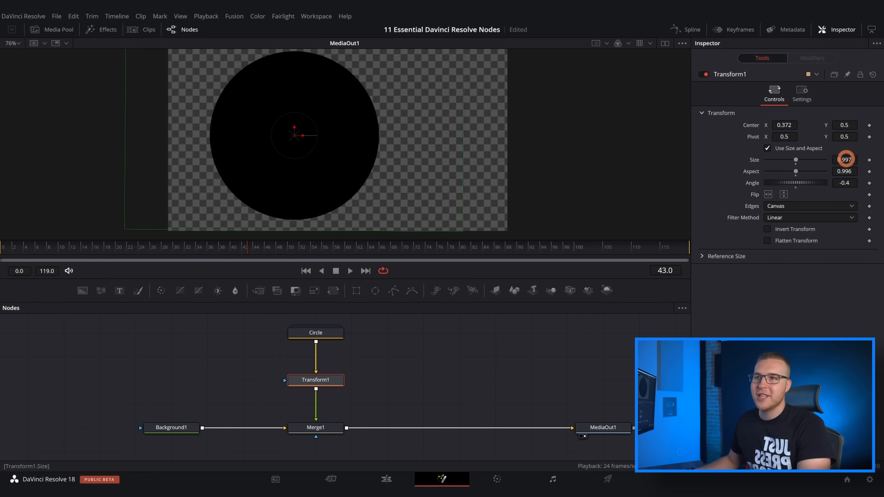
{"action": "mouse_move", "coordinate": [845, 159]}
{"action": "left_mouse_down"}
{"action": "mouse_move", "coordinate": [864, 158]}
{"action": "mouse_move", "coordinate": [483, 174]}
{"action": "mouse_move", "coordinate": [256, 162]}
{"action": "mouse_move", "coordinate": [453, 174]}
{"action": "mouse_move", "coordinate": [528, 191]}
{"action": "mouse_move", "coordinate": [852, 174]}
{"action": "left_mouse_up"}
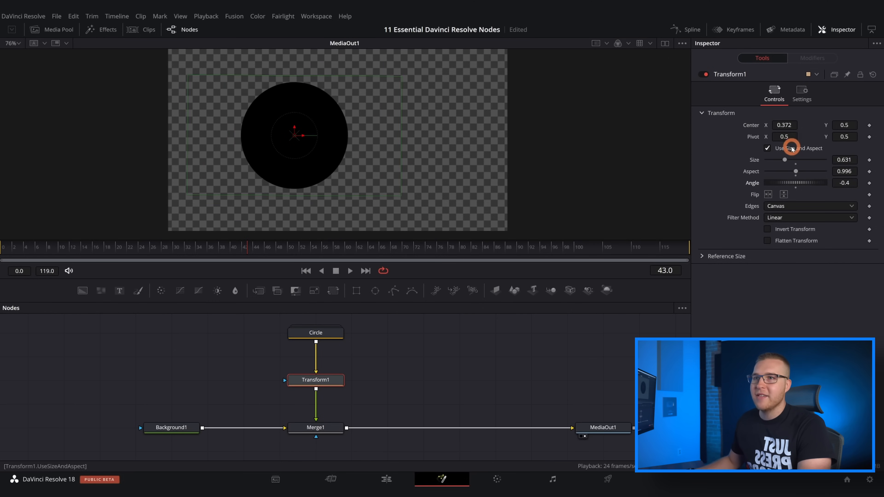
Step: Animate Transform1's center with keyframes, from X 0.372 at frame 43 to about X 0.882 at frame 71
{"action": "left_click", "coordinate": [871, 125]}
{"action": "left_click", "coordinate": [412, 248]}
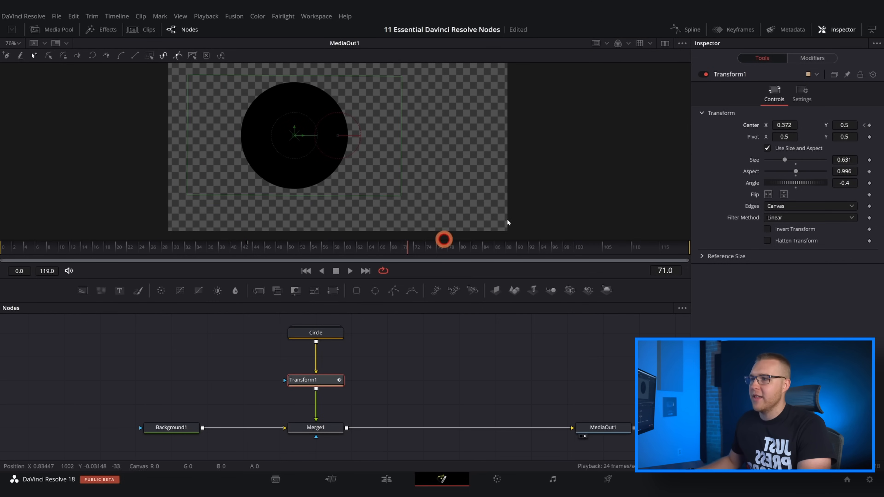
{"action": "left_click_drag", "start_coordinate": [787, 125], "coordinate": [578, 128]}
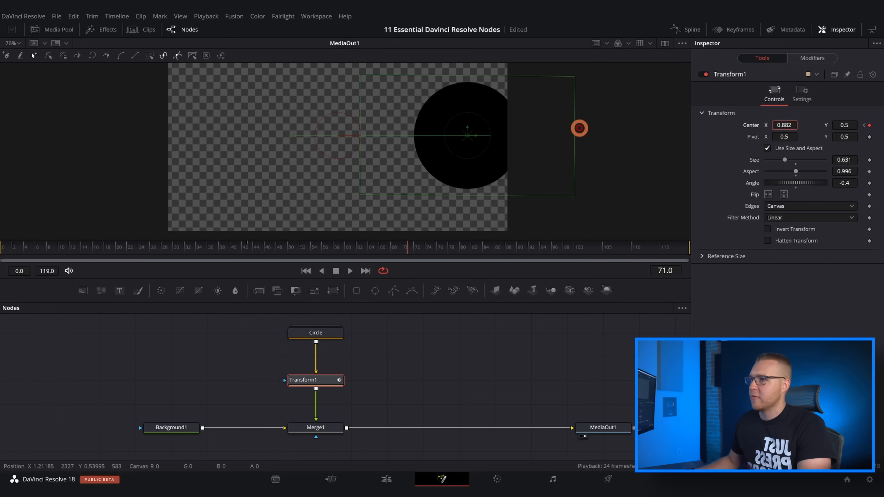
Step: Enable motion blur on Transform1 with quality 9 and play the circle's movement from frame 42
{"action": "left_click", "coordinate": [803, 94]}
{"action": "left_click", "coordinate": [767, 212]}
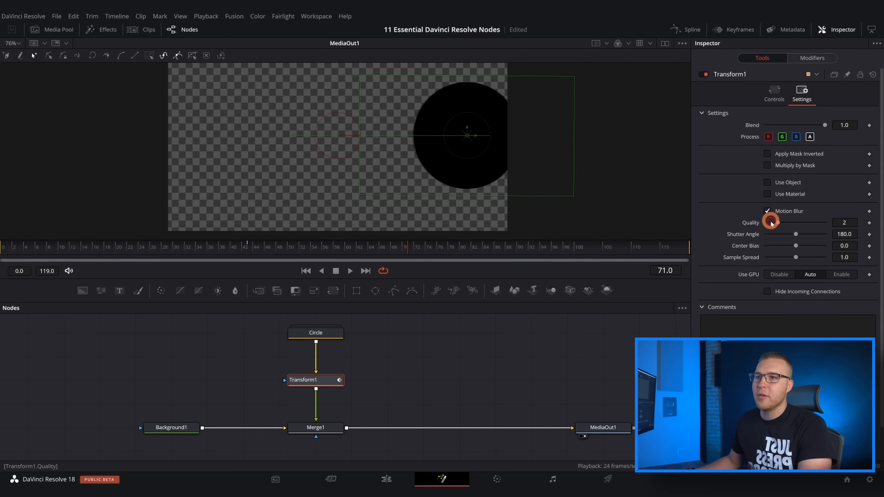
{"action": "left_click_drag", "start_coordinate": [273, 249], "coordinate": [244, 250]}
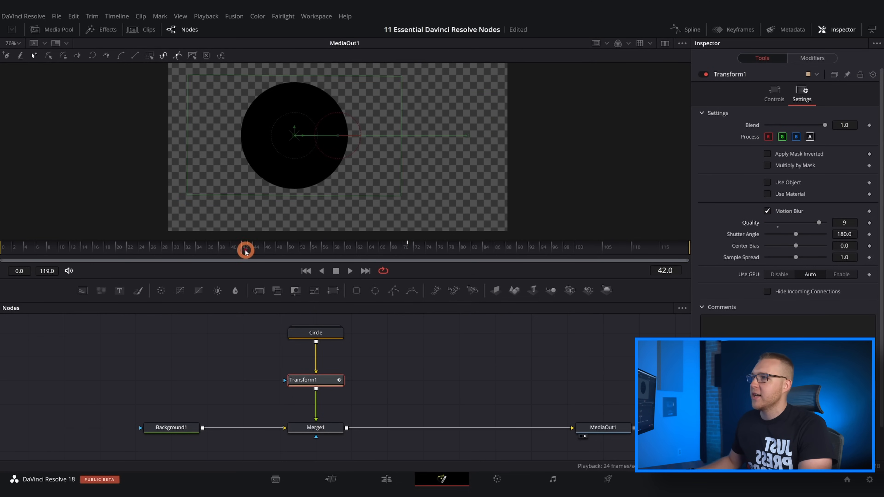
{"action": "key", "text": "space"}
{"action": "key", "text": "space"}
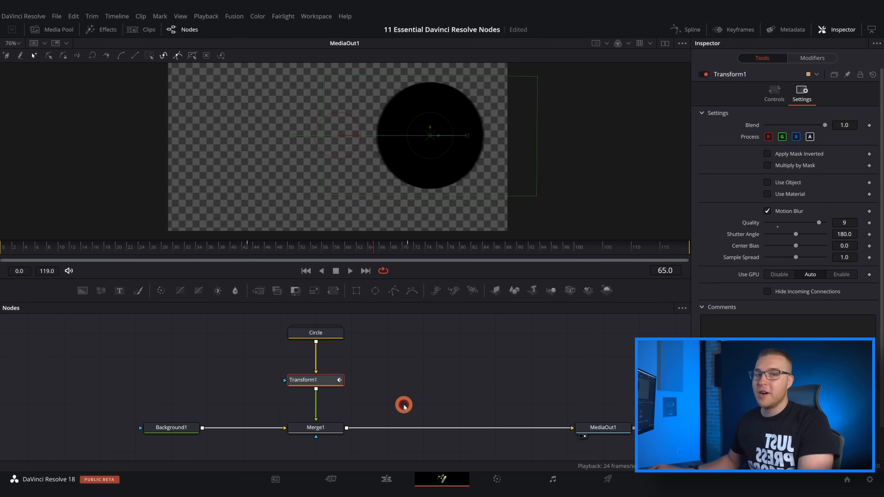
{"action": "left_click", "coordinate": [782, 93]}
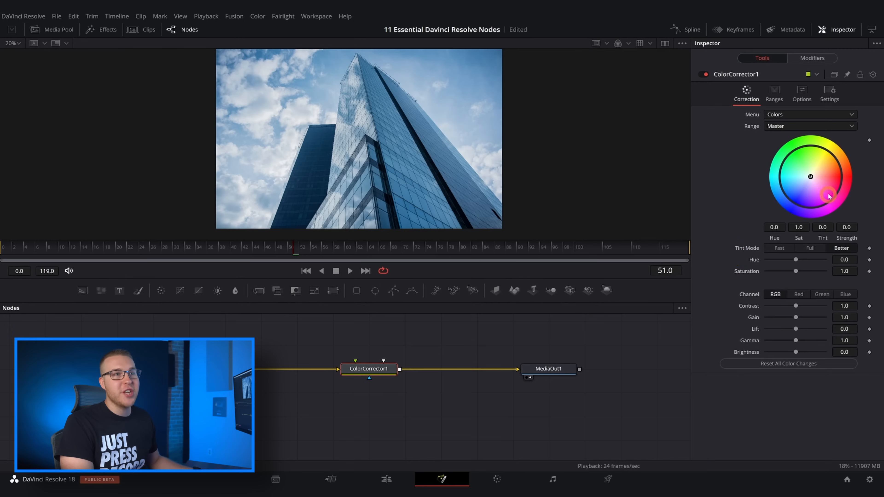
Step: Tint the photo toward green with ColorCorrector1 at strength about 0.113, and adjust its hue and contrast sliders
{"action": "mouse_move", "coordinate": [816, 176]}
{"action": "left_mouse_down"}
{"action": "mouse_move", "coordinate": [807, 190]}
{"action": "mouse_move", "coordinate": [797, 178]}
{"action": "mouse_move", "coordinate": [801, 163]}
{"action": "mouse_move", "coordinate": [809, 167]}
{"action": "left_mouse_up"}
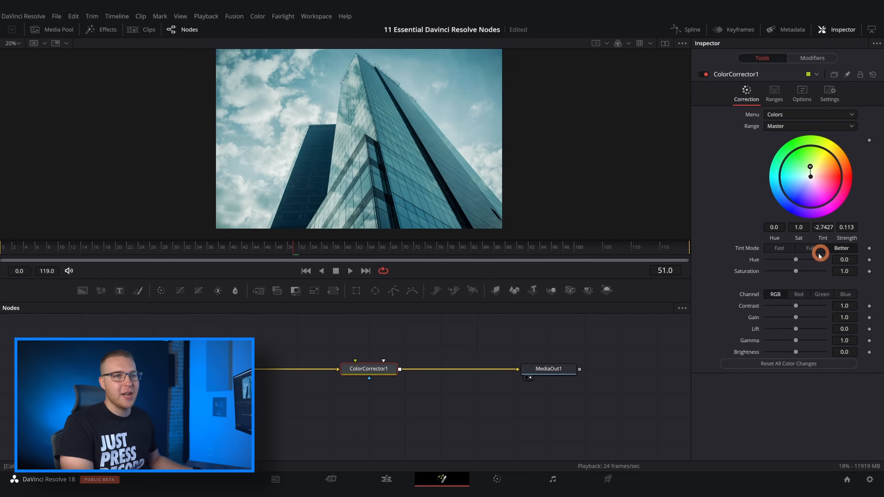
{"action": "left_click_drag", "start_coordinate": [796, 259], "coordinate": [806, 275]}
{"action": "mouse_move", "coordinate": [798, 307]}
{"action": "left_mouse_down"}
{"action": "mouse_move", "coordinate": [817, 305]}
{"action": "mouse_move", "coordinate": [803, 319]}
{"action": "left_mouse_up"}
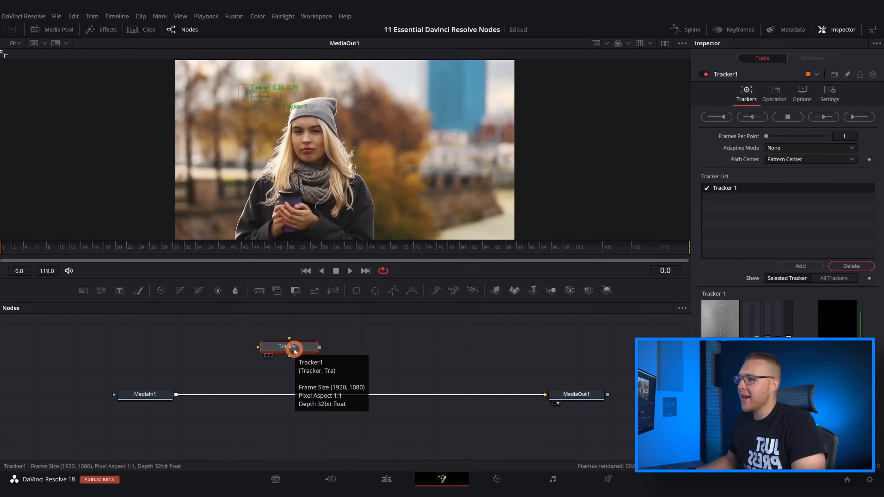
Step: Insert Tracker1 between MediaIn1 and MediaOut1, and fit its pattern and search boxes around the woman's face, centered at about X 0.395, Y 0.569
{"action": "left_click_drag", "start_coordinate": [294, 351], "coordinate": [281, 398]}
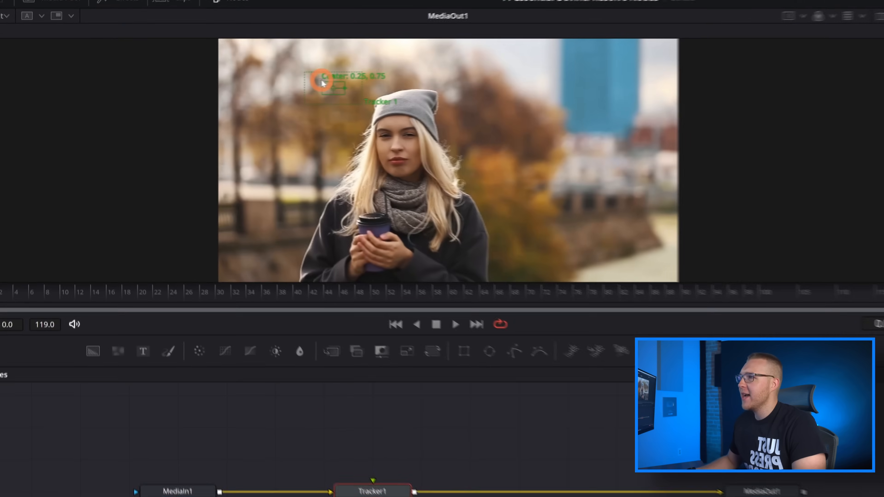
{"action": "left_click_drag", "start_coordinate": [251, 91], "coordinate": [251, 92]}
{"action": "left_click_drag", "start_coordinate": [333, 80], "coordinate": [442, 169]}
{"action": "left_click_drag", "start_coordinate": [372, 104], "coordinate": [380, 109]}
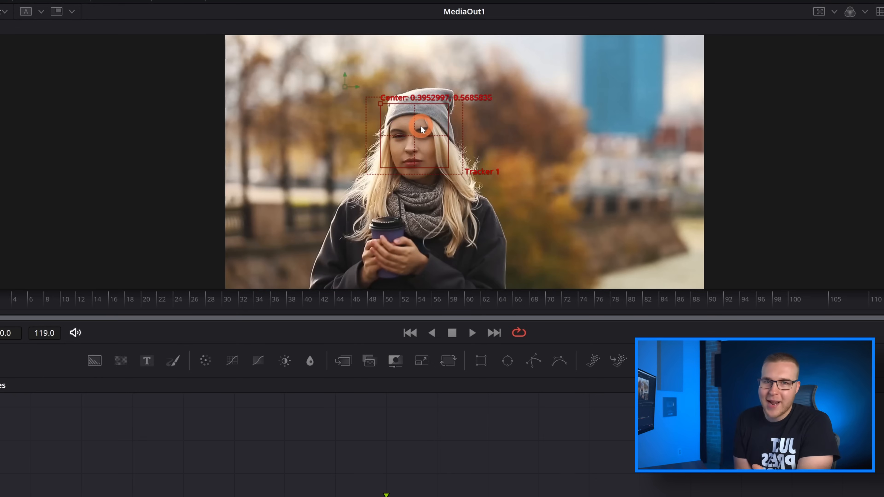
{"action": "left_click_drag", "start_coordinate": [463, 97], "coordinate": [462, 85]}
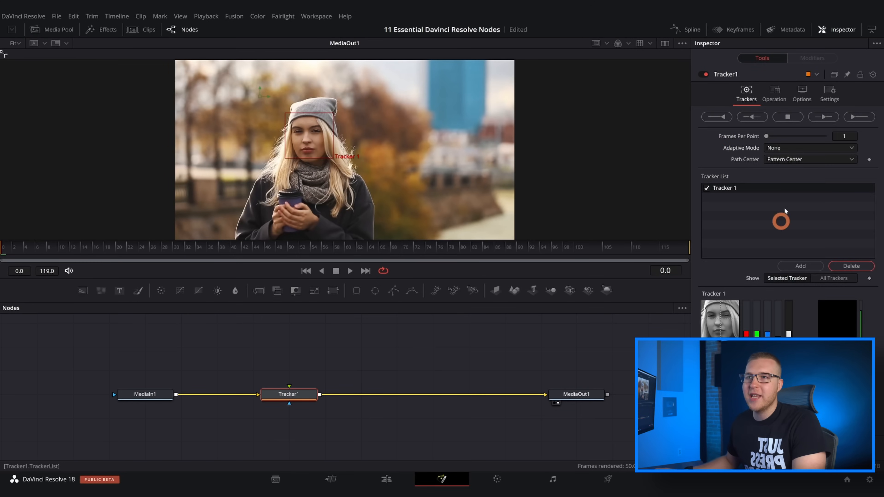
Step: Set Tracker1's adaptive mode to Best match and track the face forward from frame 0
{"action": "left_click", "coordinate": [779, 149]}
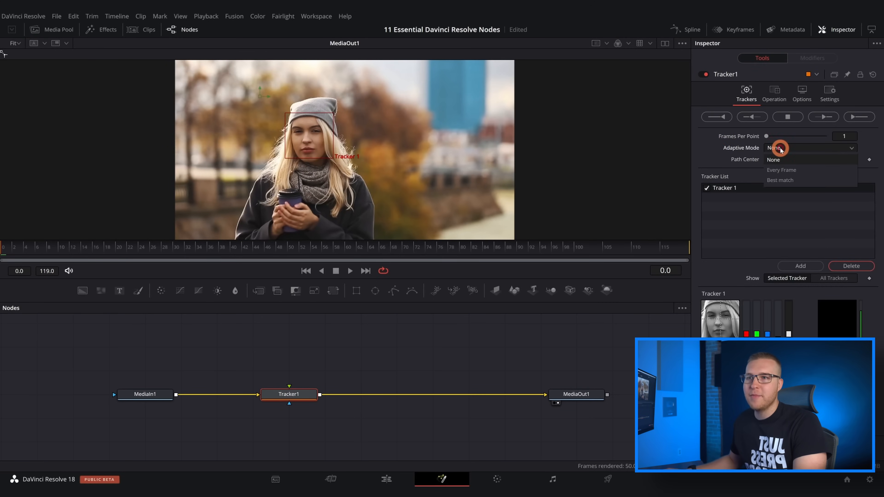
{"action": "left_click", "coordinate": [775, 180]}
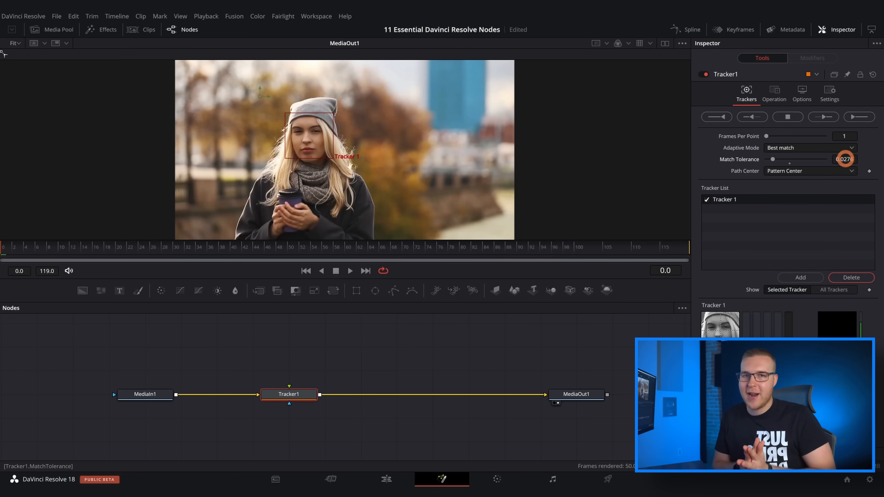
{"action": "left_click", "coordinate": [853, 117]}
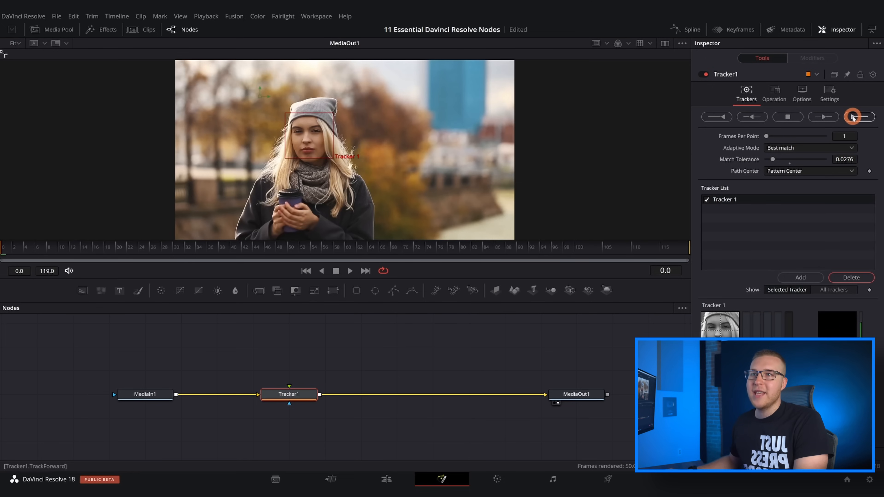
{"action": "left_click", "coordinate": [482, 228]}
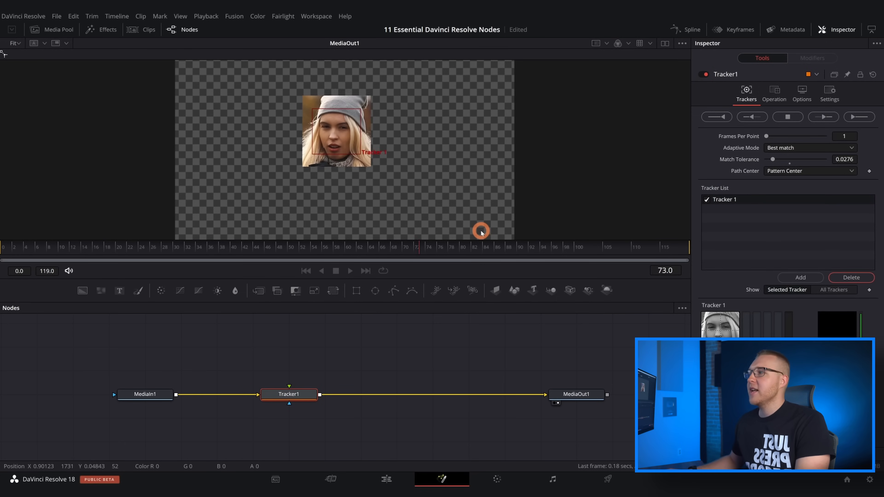
{"action": "left_click", "coordinate": [430, 408]}
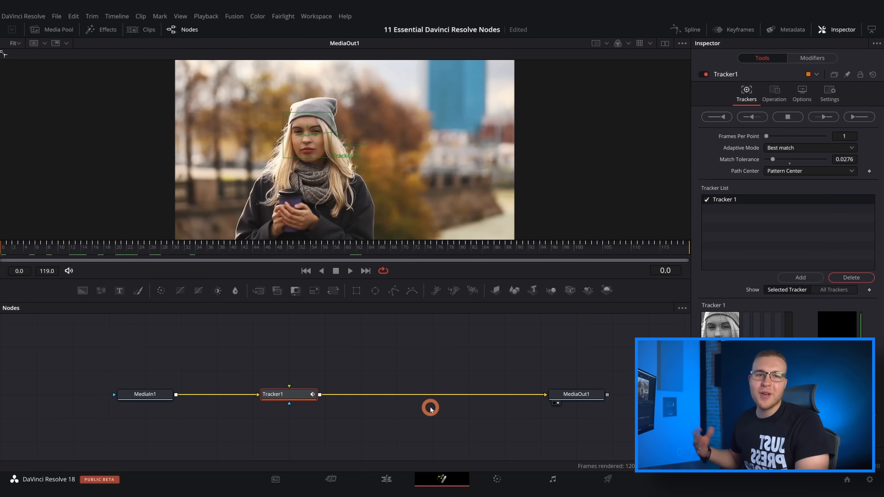
Step: Set Tracker1's operation to Match Move
{"action": "left_click", "coordinate": [777, 94]}
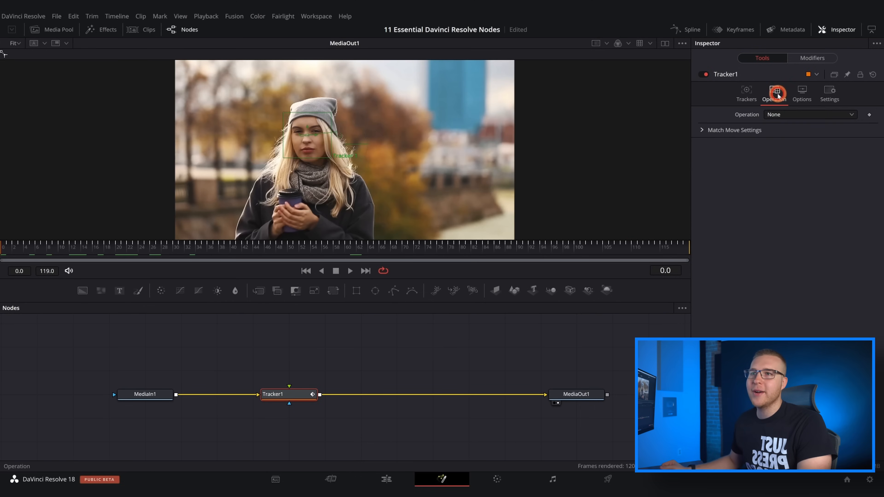
{"action": "left_click", "coordinate": [779, 114]}
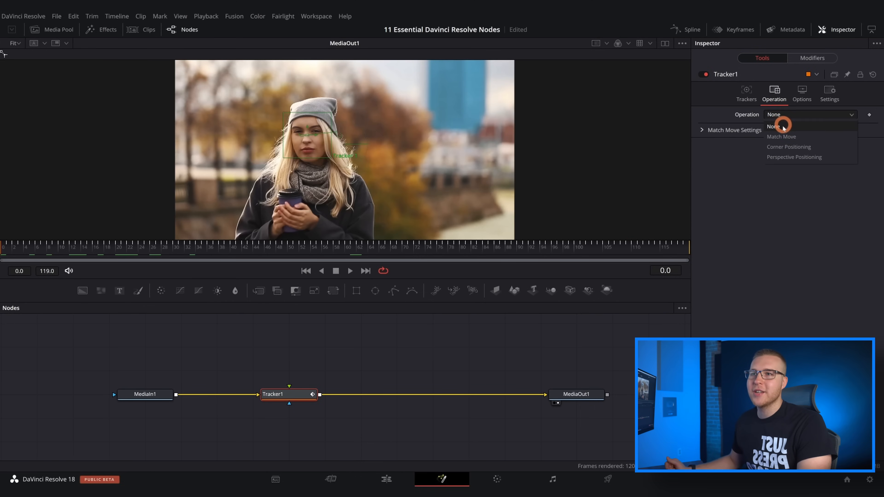
{"action": "left_click", "coordinate": [781, 136]}
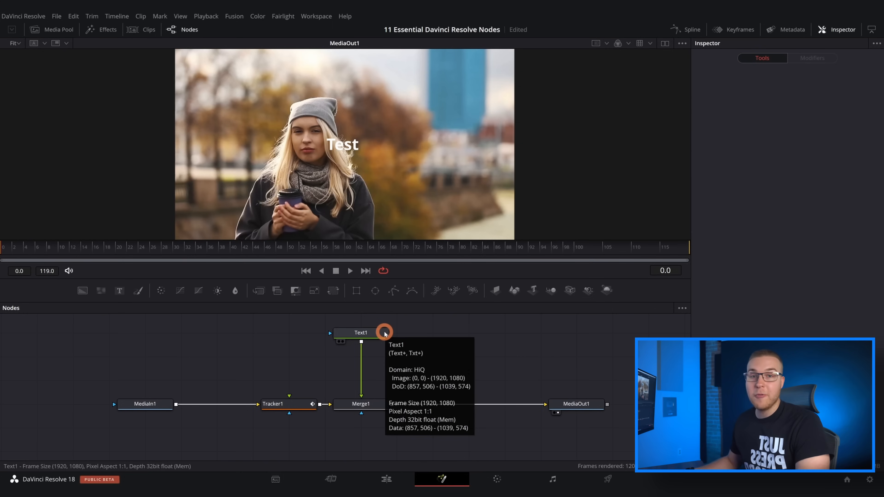
Step: Insert a Transform node between Text1 and Merge1, connect its center to Tracker1's Unsteady Position, and play the result
{"action": "left_click_drag", "start_coordinate": [344, 297], "coordinate": [360, 380]}
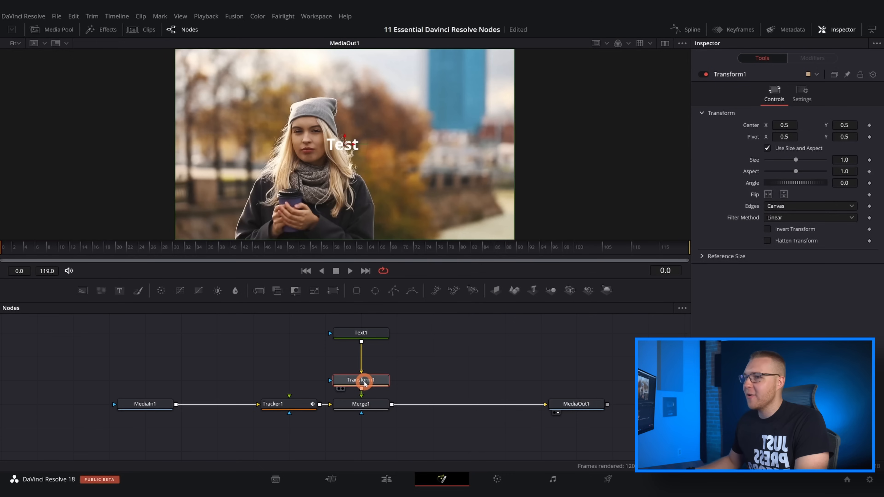
{"action": "right_click", "coordinate": [750, 126]}
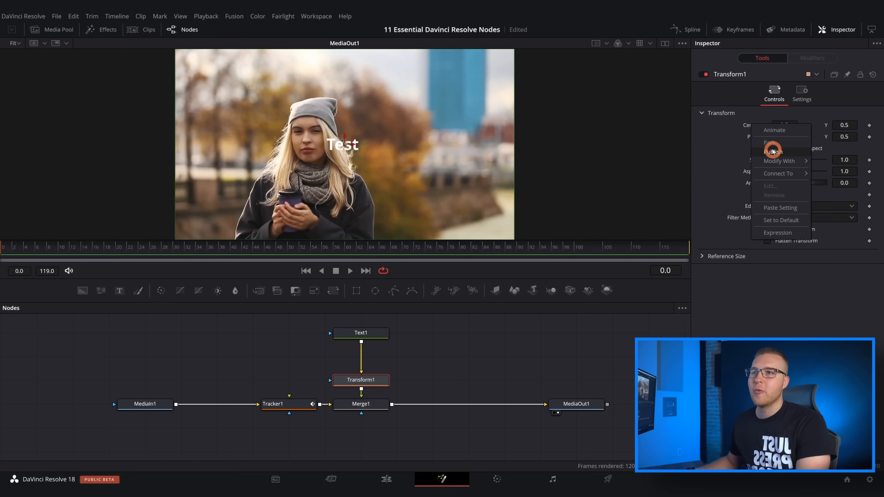
{"action": "right_click", "coordinate": [754, 126]}
{"action": "mouse_move", "coordinate": [762, 174]}
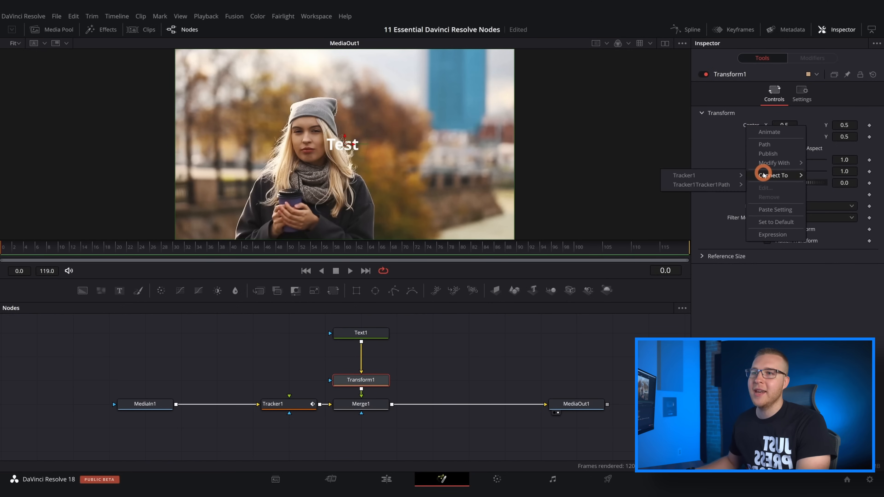
{"action": "mouse_move", "coordinate": [700, 174]}
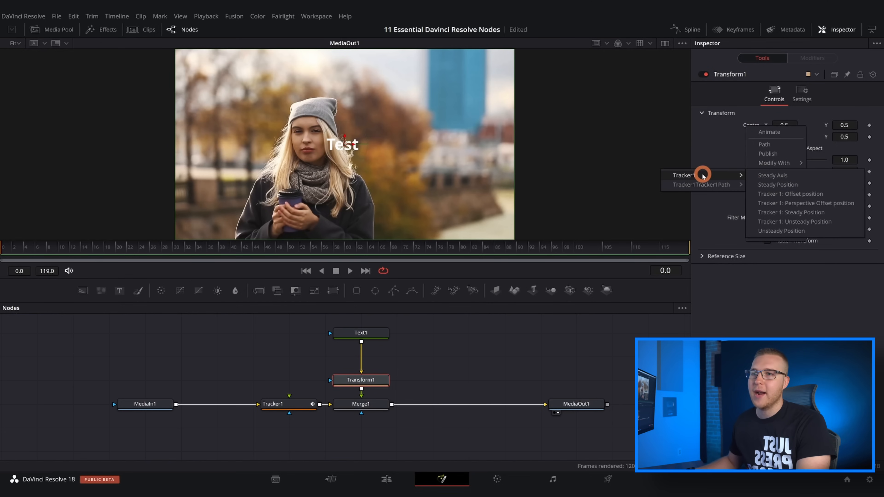
{"action": "left_click", "coordinate": [769, 231]}
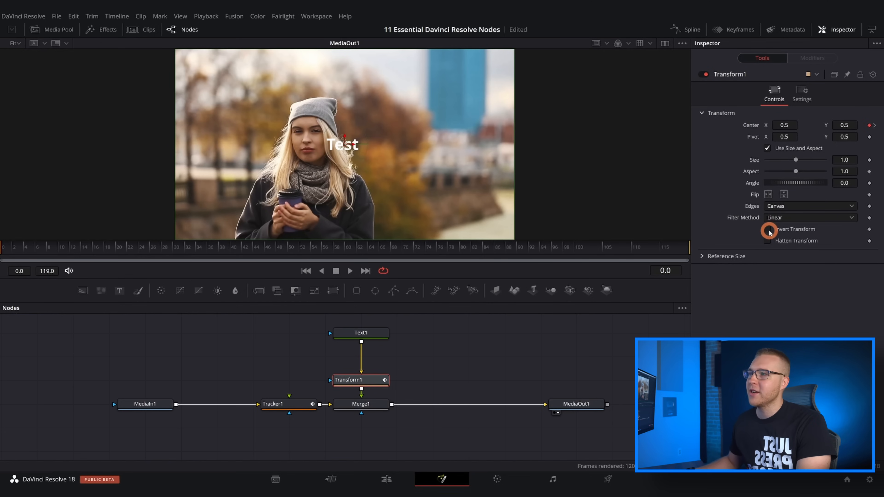
{"action": "left_click", "coordinate": [138, 385]}
{"action": "key", "text": "space"}
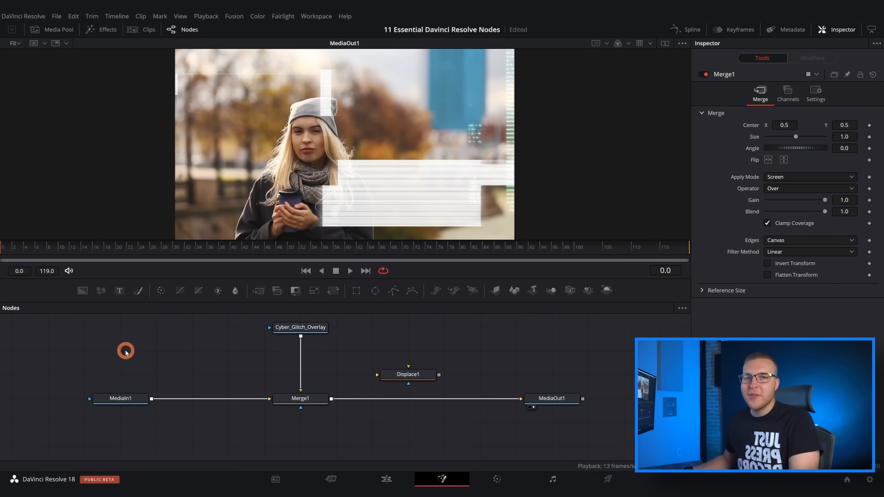
Step: Play the glitch overlay composite from frame 0 and scrub back to frame 14
{"action": "key", "text": "space"}
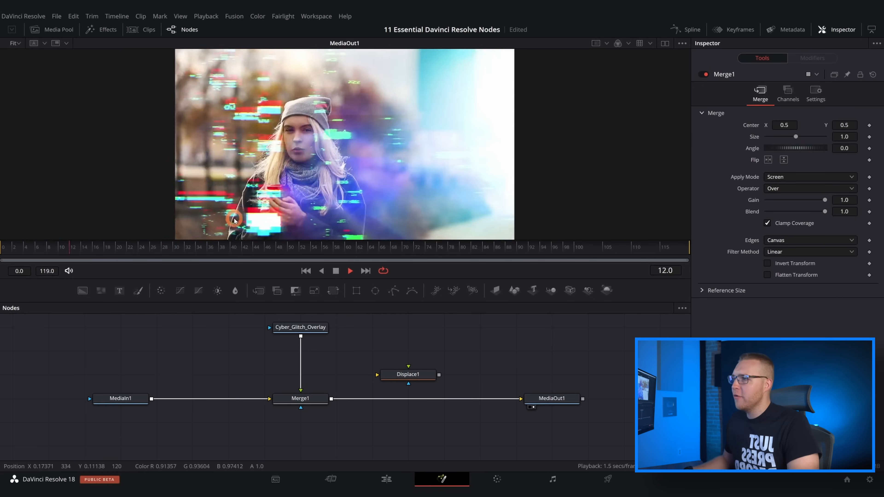
{"action": "key", "text": "space"}
{"action": "left_click_drag", "start_coordinate": [122, 249], "coordinate": [81, 248]}
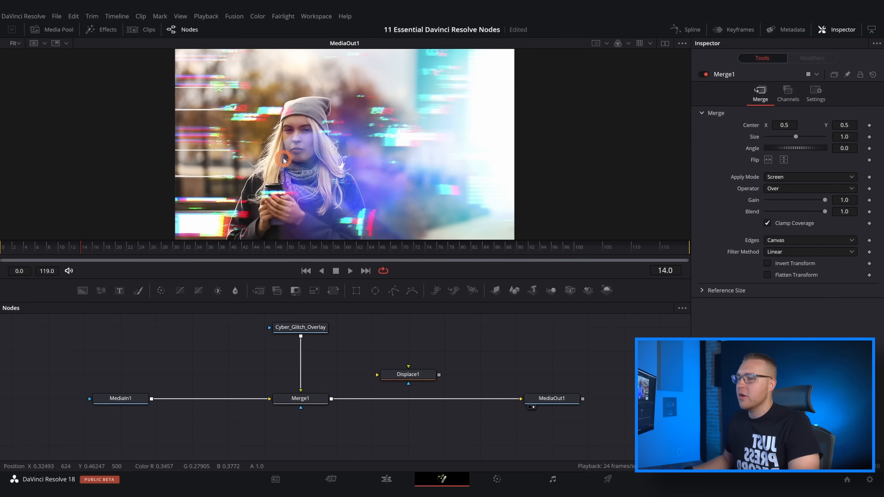
Step: Replace Merge1 with Displace1 between MediaIn1 and MediaOut1, and connect Cyber_Glitch_Overlay to its foreground input
{"action": "left_click", "coordinate": [294, 402]}
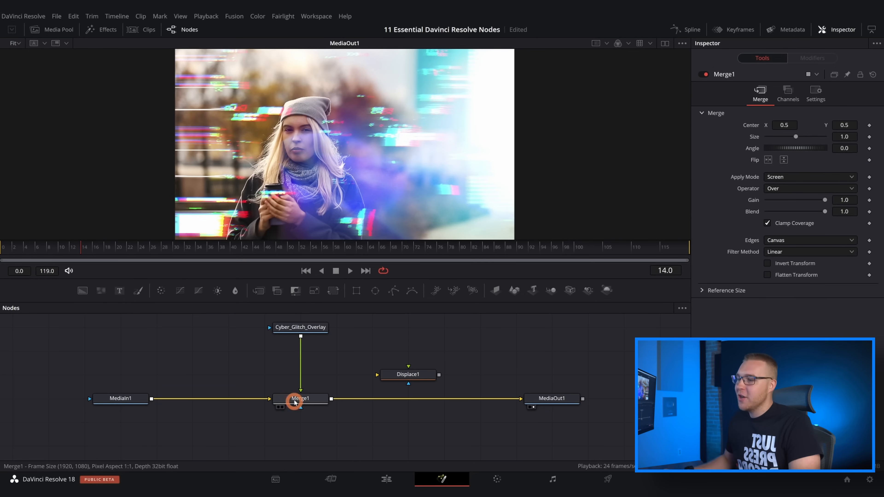
{"action": "key", "text": "Delete"}
{"action": "left_click", "coordinate": [398, 377]}
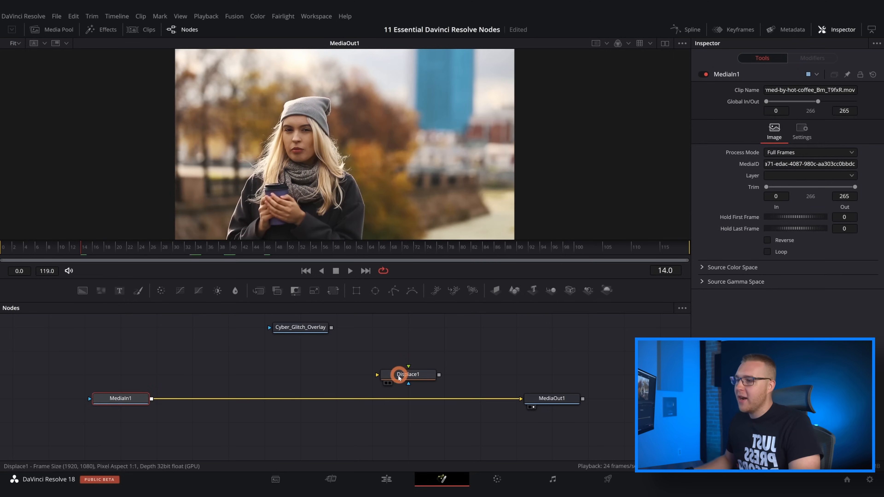
{"action": "left_click_drag", "start_coordinate": [403, 378], "coordinate": [295, 401]}
{"action": "left_click_drag", "start_coordinate": [331, 328], "coordinate": [302, 397]}
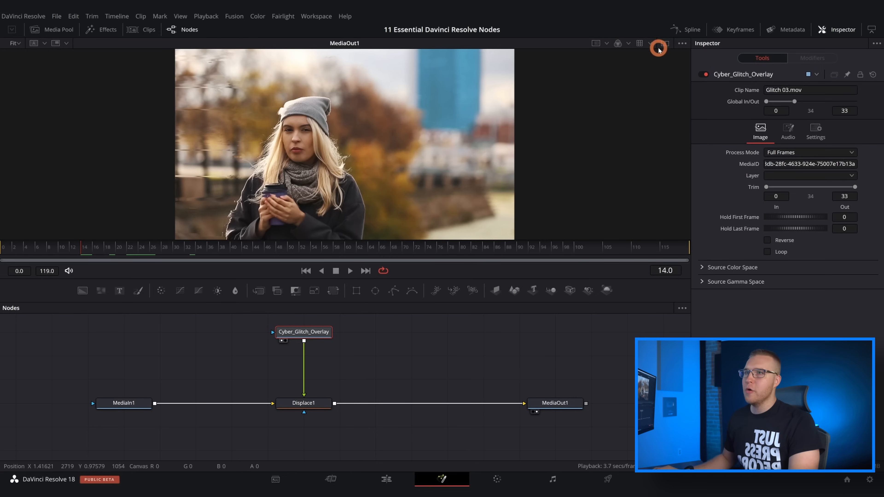
Step: Compare the glitch overlay with the output in dual viewers, return to a single viewer, and adjust Displace1's refraction strength slightly
{"action": "left_click", "coordinate": [664, 44]}
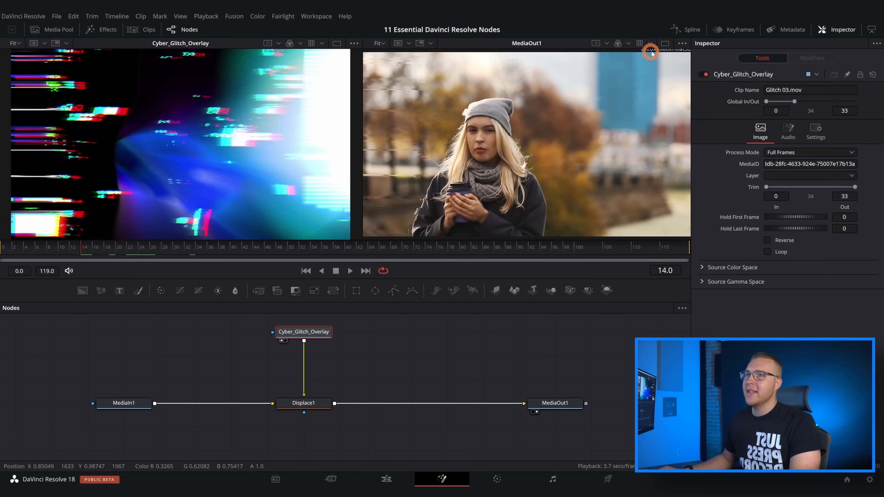
{"action": "left_click", "coordinate": [665, 43]}
{"action": "left_click", "coordinate": [303, 402]}
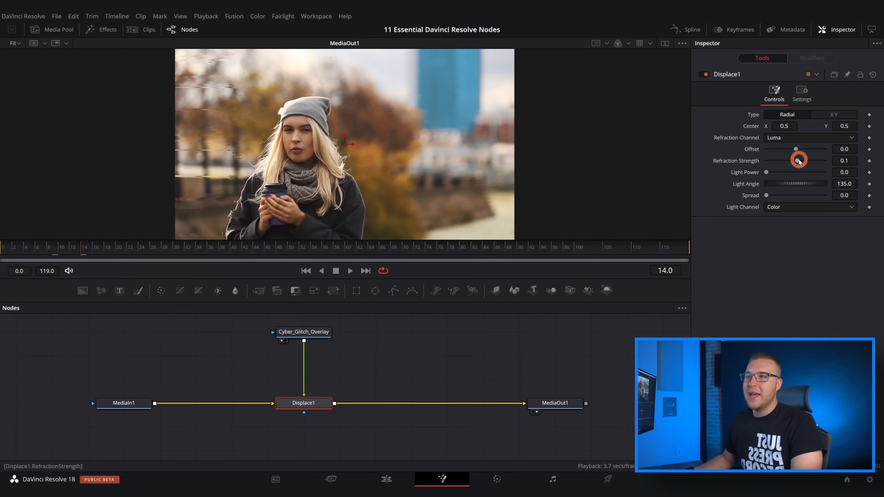
{"action": "left_click_drag", "start_coordinate": [798, 161], "coordinate": [801, 161]}
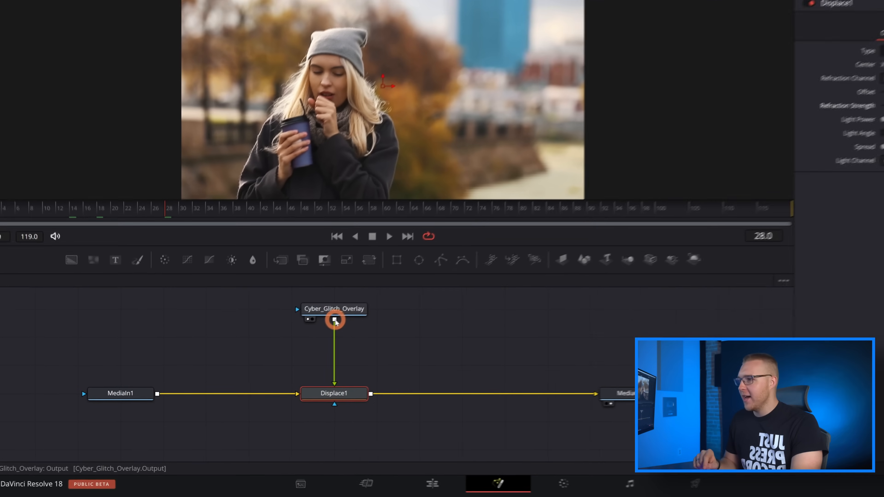
Step: Merge Cyber_Glitch_Overlay over Displace1's output with a new Merge node, and set its apply mode to Screen
{"action": "left_click_drag", "start_coordinate": [304, 340], "coordinate": [348, 349]}
{"action": "left_click_drag", "start_coordinate": [396, 326], "coordinate": [379, 395]}
{"action": "left_click", "coordinate": [414, 395]}
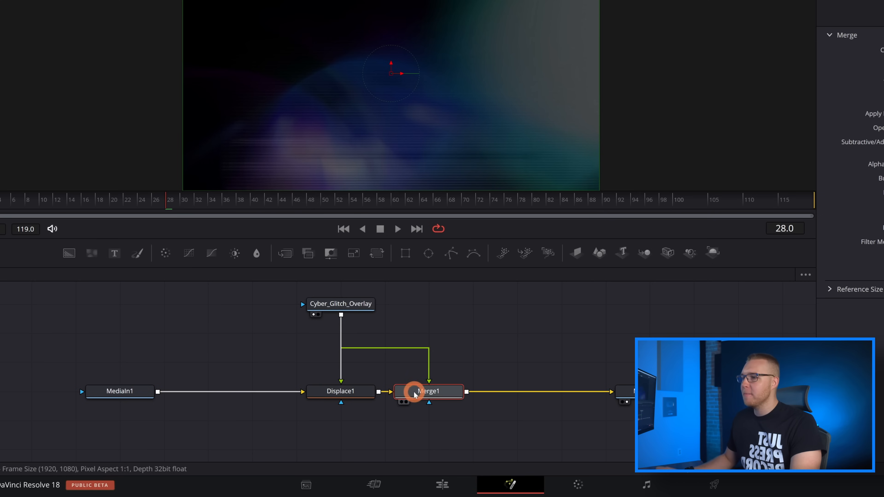
{"action": "left_click", "coordinate": [41, 209]}
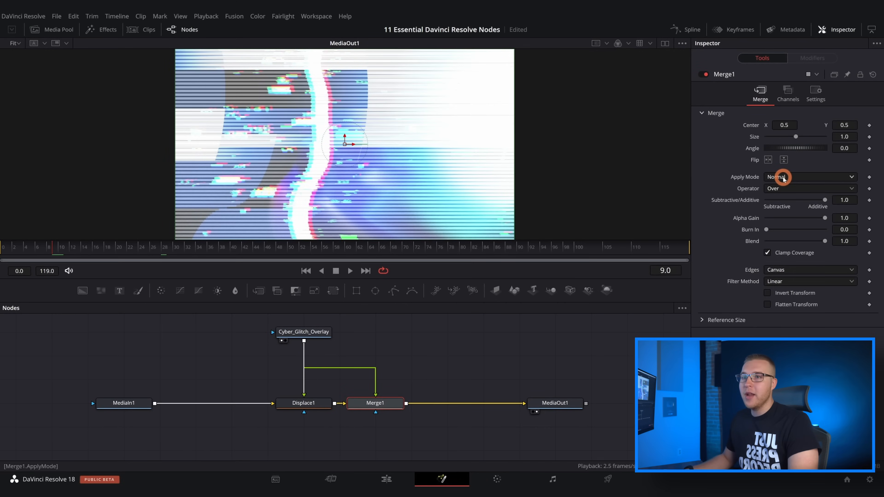
{"action": "left_click", "coordinate": [782, 178]}
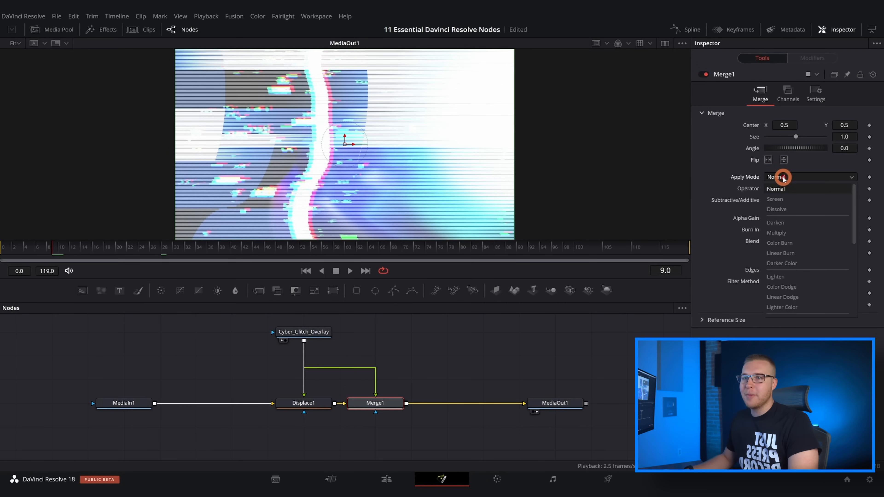
{"action": "left_click", "coordinate": [784, 199]}
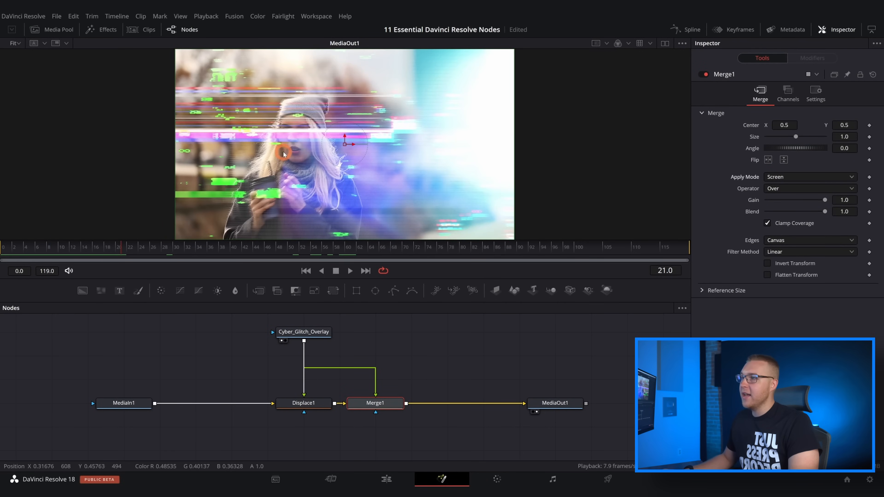
Step: Lower Merge1's blend to 0.567 and play and scrub the softened glitch effect
{"action": "left_click", "coordinate": [4, 252]}
{"action": "key", "text": "space"}
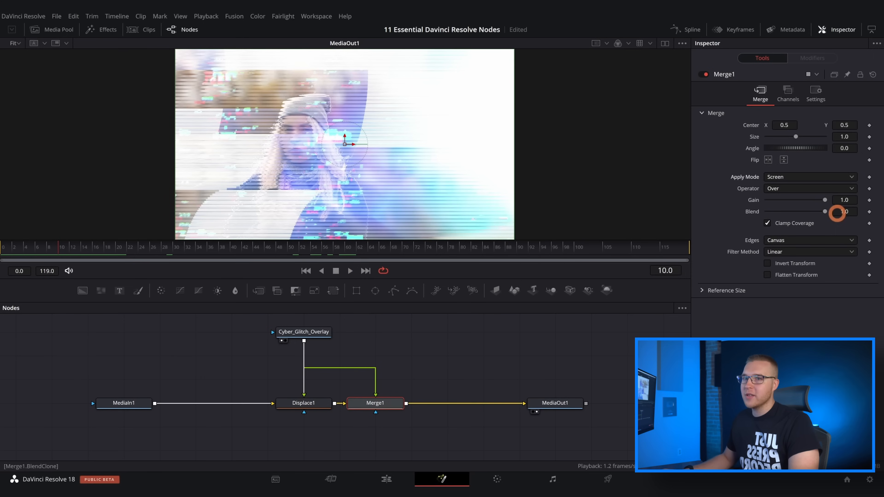
{"action": "left_click_drag", "start_coordinate": [822, 213], "coordinate": [800, 216]}
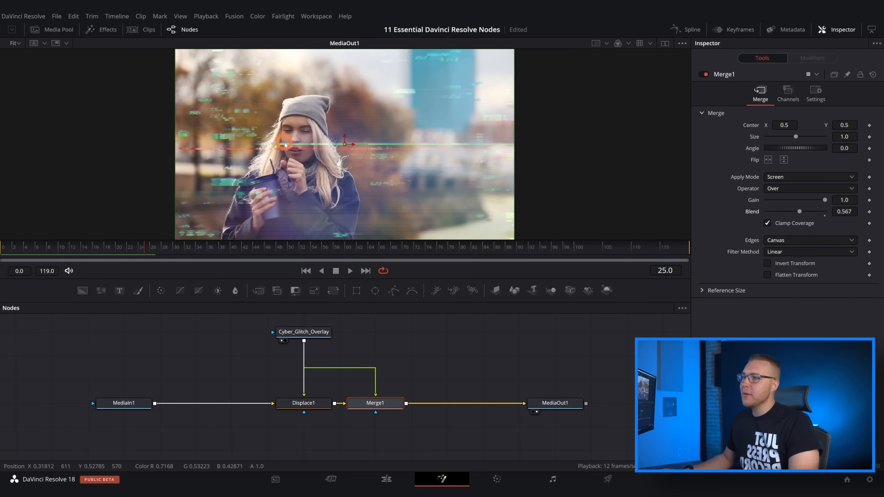
{"action": "left_click_drag", "start_coordinate": [177, 249], "coordinate": [97, 256]}
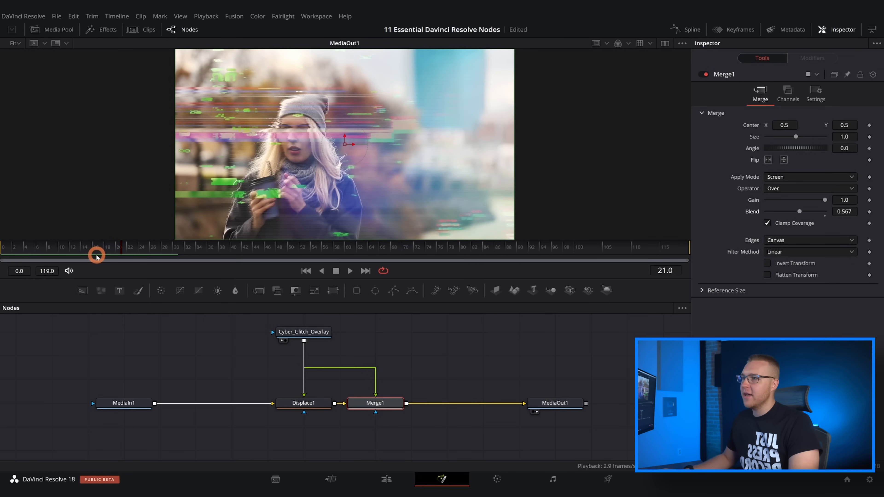
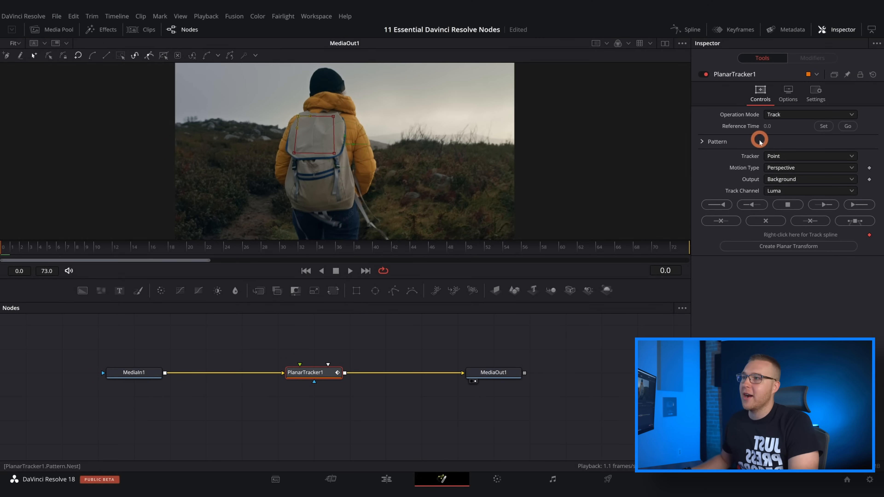
Step: Set PlanarTracker1's tracker type to Hybrid Point/Area
{"action": "left_click", "coordinate": [789, 156]}
{"action": "left_click", "coordinate": [789, 156]}
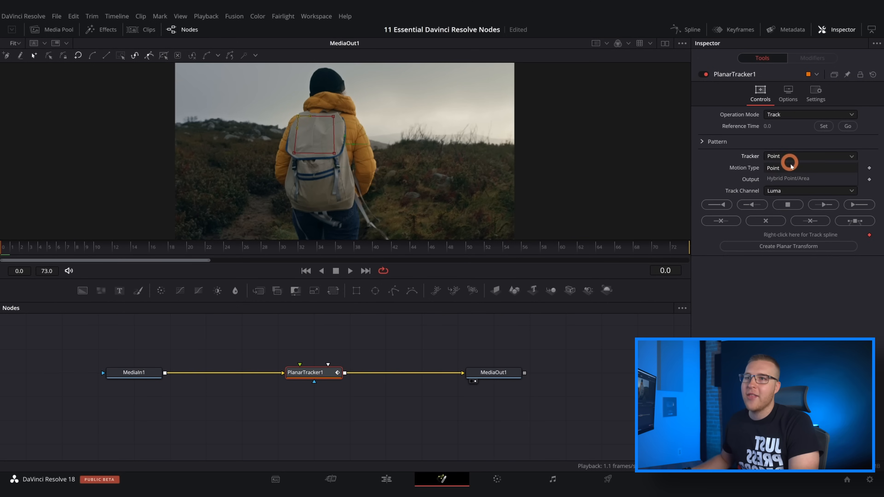
{"action": "left_click", "coordinate": [792, 178]}
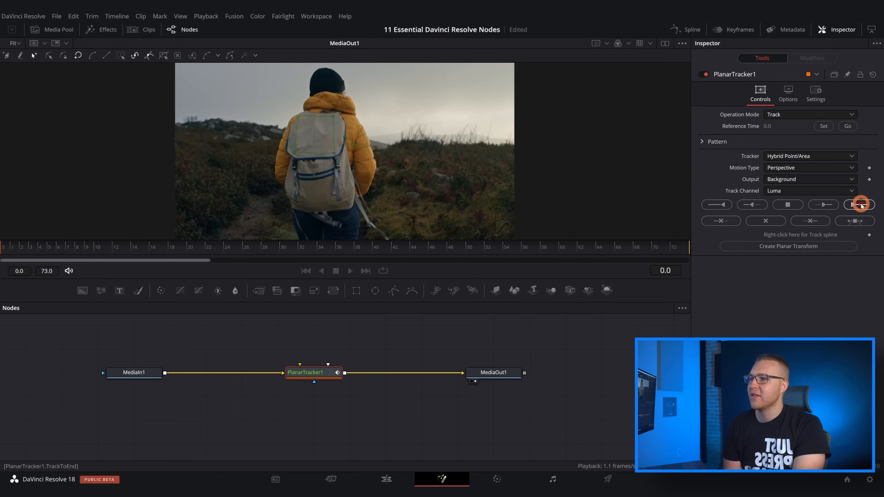
Step: Track the backpack pattern forward to the end of the clip and create a Planar Transform node from the track
{"action": "left_click", "coordinate": [861, 204]}
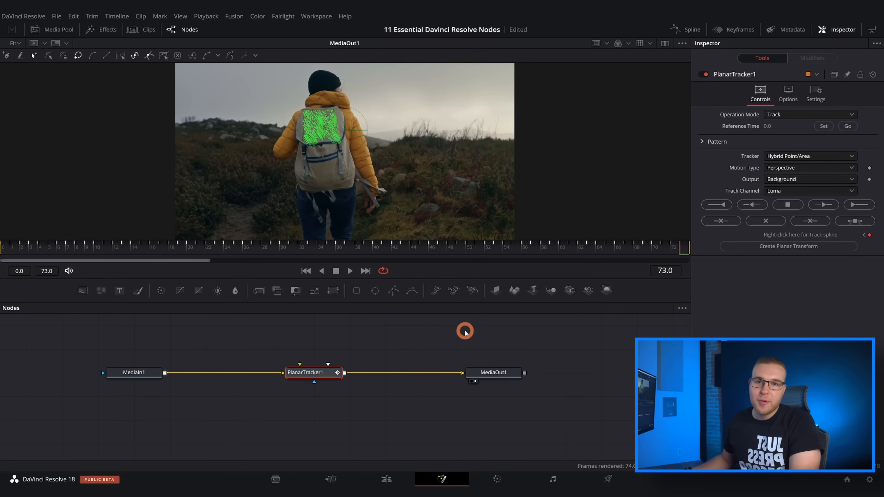
{"action": "left_click", "coordinate": [785, 248]}
{"action": "left_click_drag", "start_coordinate": [139, 347], "coordinate": [355, 326]}
Step: Detach PlanarTracker1 from the node flow and merge a Text node reading TEST over MediaIn1
{"action": "left_click", "coordinate": [321, 367]}
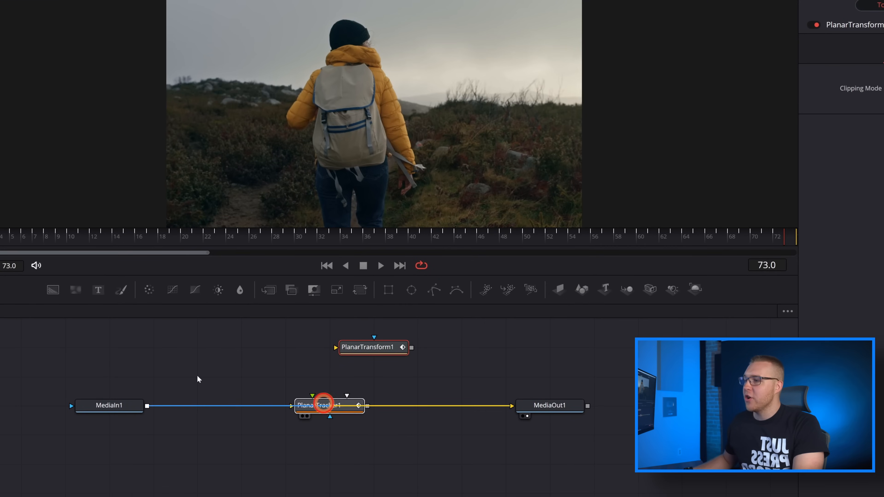
{"action": "left_click_drag", "start_coordinate": [323, 404], "coordinate": [168, 363]}
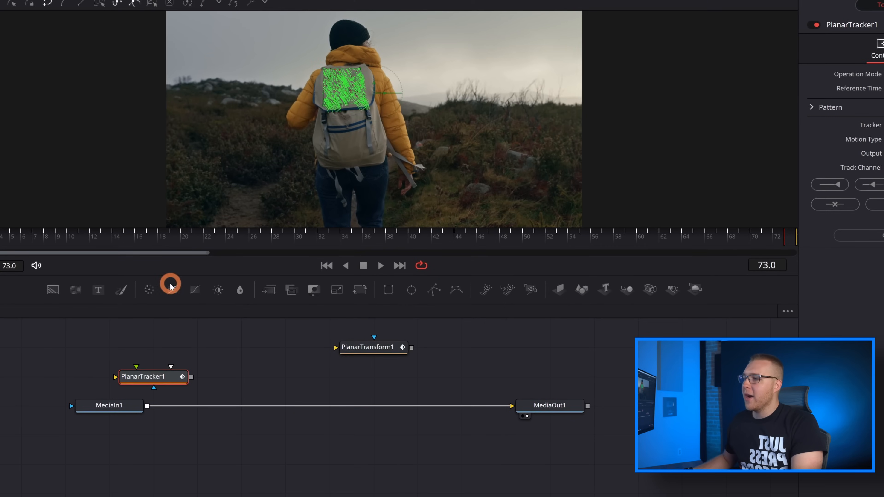
{"action": "left_click_drag", "start_coordinate": [100, 290], "coordinate": [145, 406]}
{"action": "left_click", "coordinate": [294, 352]}
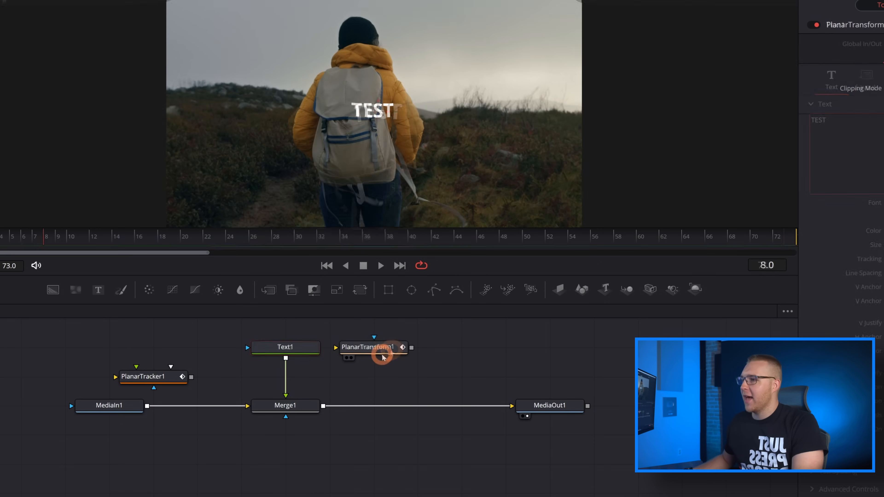
Step: Insert PlanarTransform1 between Text1 and Merge1 and play back the tracked text
{"action": "left_click_drag", "start_coordinate": [381, 354], "coordinate": [303, 380]}
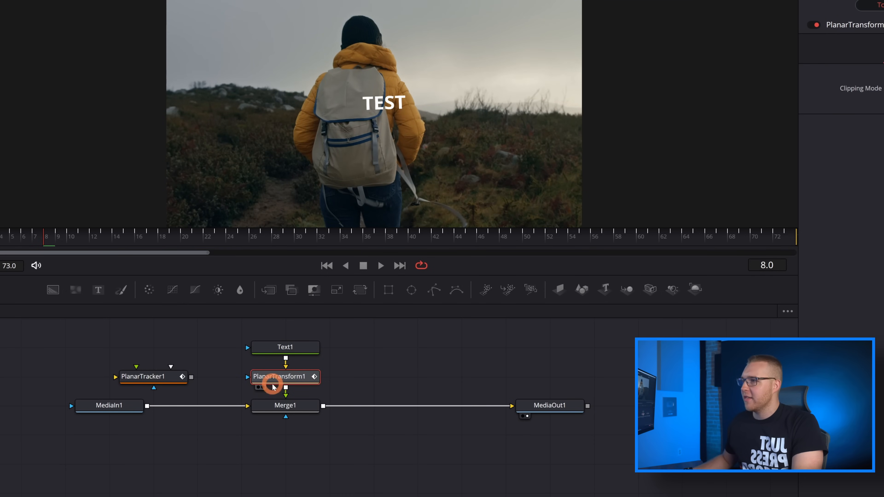
{"action": "key", "text": "space"}
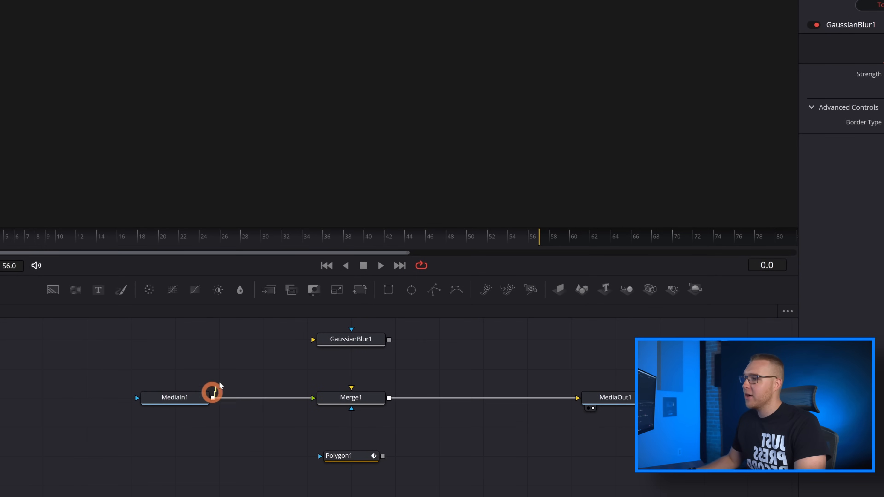
Step: Connect MediaIn1's output to GaussianBlur1 as well, and connect GaussianBlur1's output to Merge1
{"action": "left_click_drag", "start_coordinate": [213, 393], "coordinate": [314, 339]}
{"action": "left_click_drag", "start_coordinate": [378, 344], "coordinate": [360, 398]}
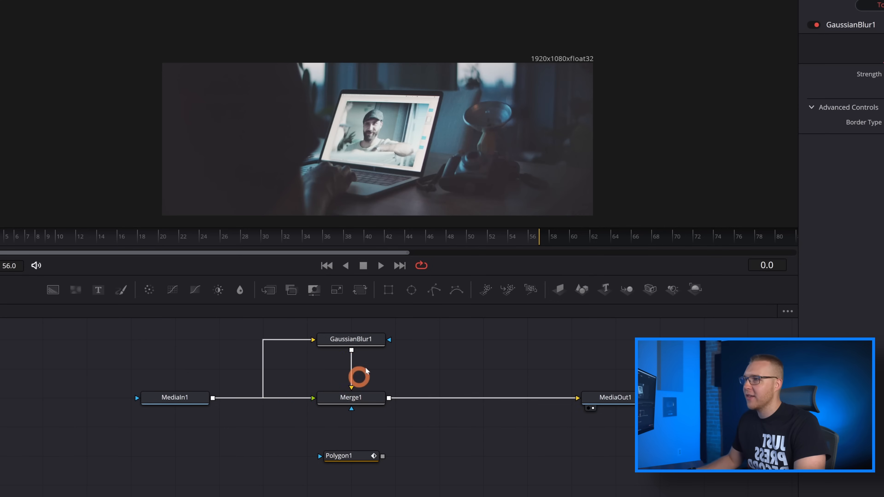
{"action": "left_click", "coordinate": [390, 372]}
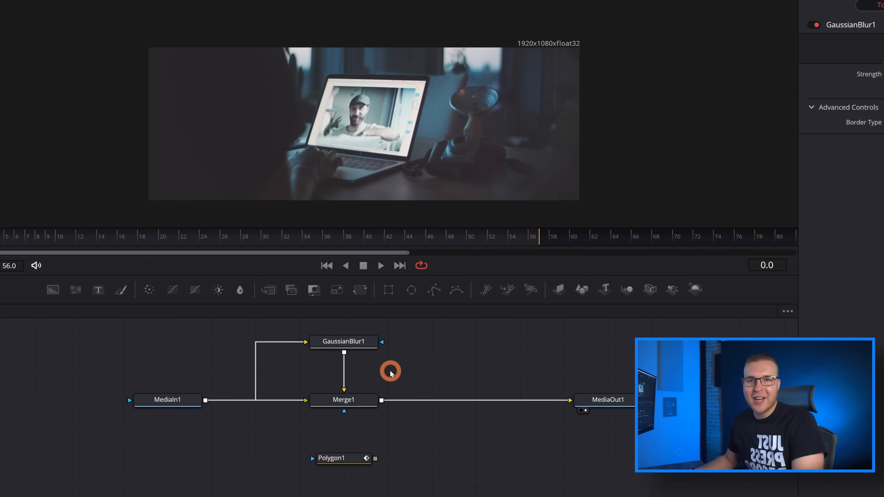
Step: Swap Merge1's foreground and background inputs, and try out GaussianBlur1's strength, leaving it at 0.4
{"action": "left_click", "coordinate": [340, 402]}
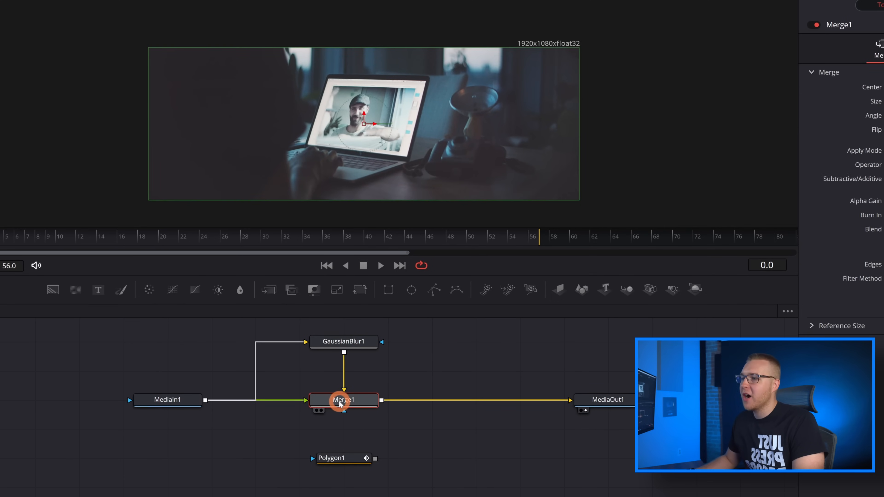
{"action": "key", "text": "ctrl+t"}
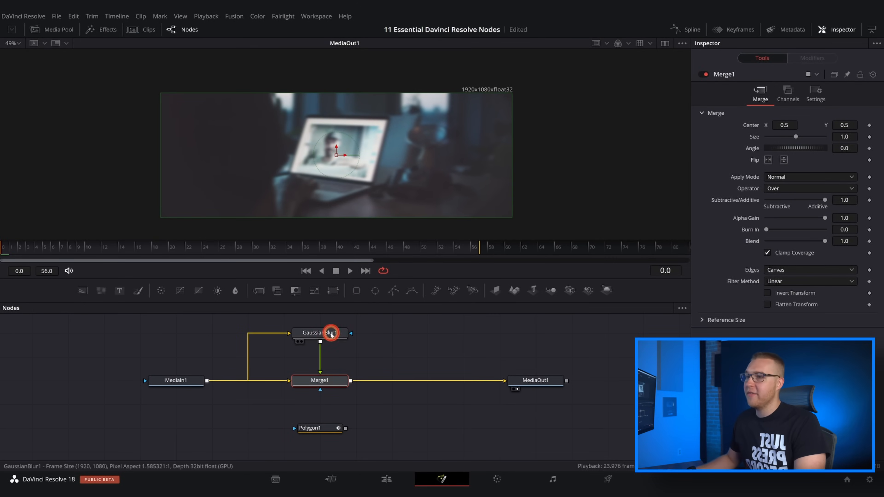
{"action": "left_click", "coordinate": [329, 334]}
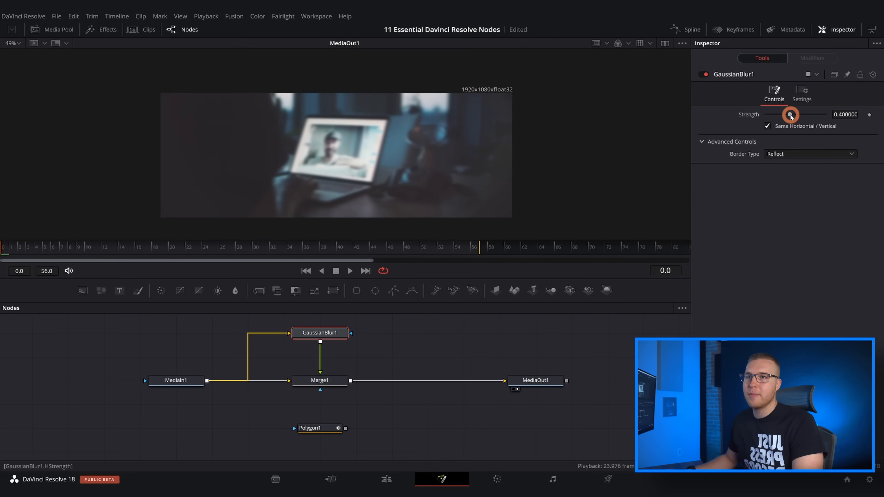
{"action": "mouse_move", "coordinate": [789, 116]}
{"action": "left_mouse_down"}
{"action": "mouse_move", "coordinate": [775, 116]}
{"action": "mouse_move", "coordinate": [802, 117]}
{"action": "left_mouse_up"}
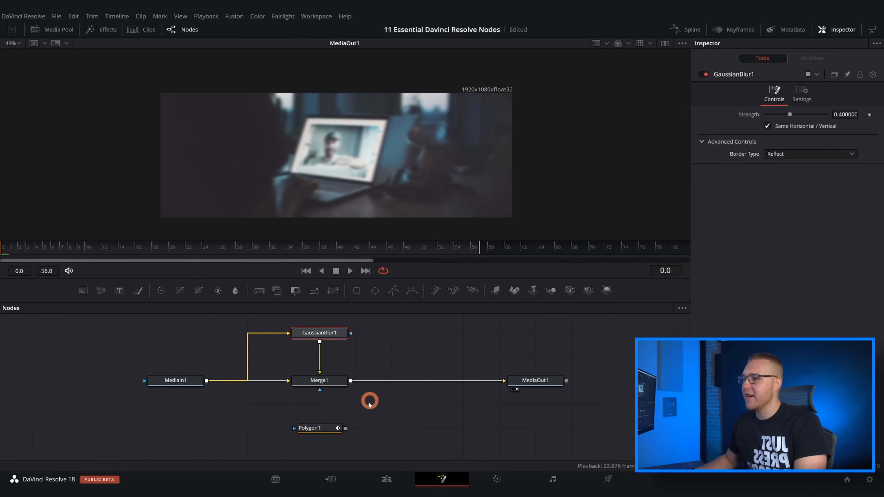
Step: Connect Polygon1 to Merge1's effect mask input
{"action": "left_click", "coordinate": [357, 428]}
{"action": "left_click_drag", "start_coordinate": [330, 412], "coordinate": [316, 382]}
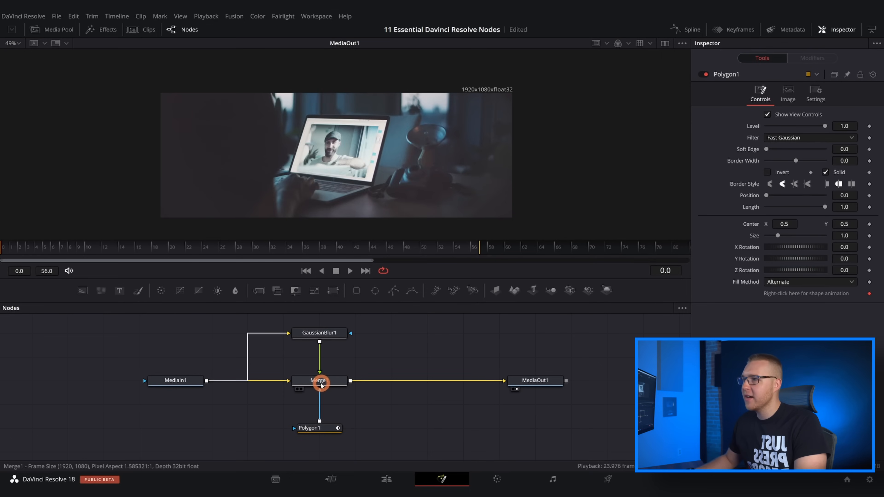
Step: Draw a closed Polygon1 mask around the laptop screen so the blur is limited to that area
{"action": "left_click", "coordinate": [331, 162]}
{"action": "scroll", "coordinate": [319, 136], "scroll_direction": "up", "scroll_amount": 3}
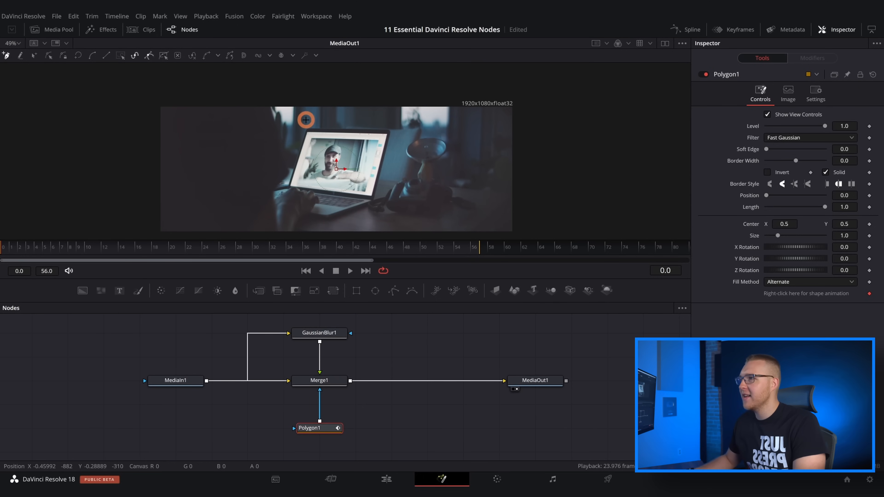
{"action": "scroll", "coordinate": [310, 148], "scroll_direction": "up", "scroll_amount": 3}
{"action": "left_click", "coordinate": [303, 142]}
{"action": "left_click_drag", "start_coordinate": [317, 186], "coordinate": [364, 97]}
{"action": "left_click", "coordinate": [317, 162]}
{"action": "left_click", "coordinate": [477, 183]}
{"action": "left_click_drag", "start_coordinate": [510, 91], "coordinate": [475, 163]}
{"action": "left_click", "coordinate": [475, 132]}
{"action": "left_click", "coordinate": [311, 125]}
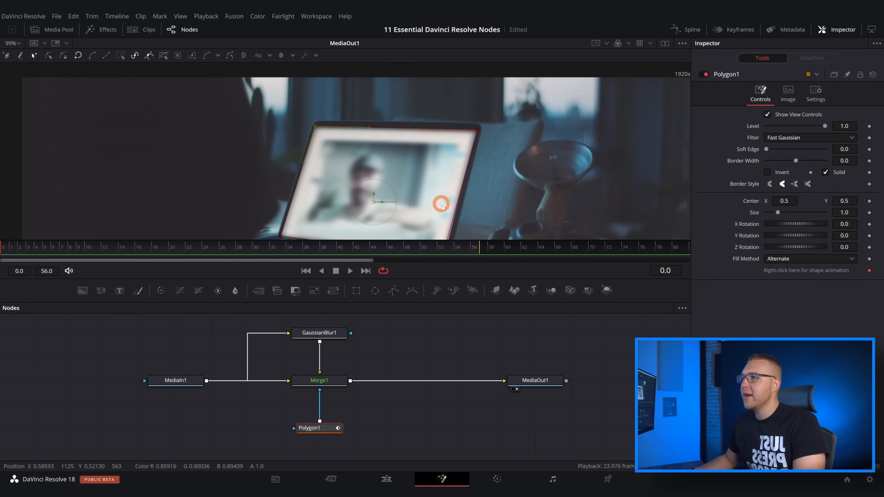
{"action": "left_click_drag", "start_coordinate": [441, 204], "coordinate": [426, 162]}
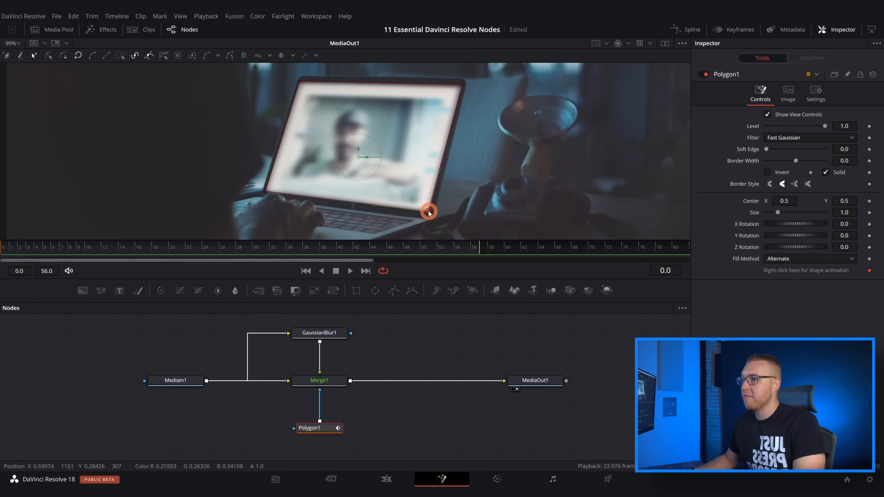
{"action": "key", "text": "ctrl+f"}
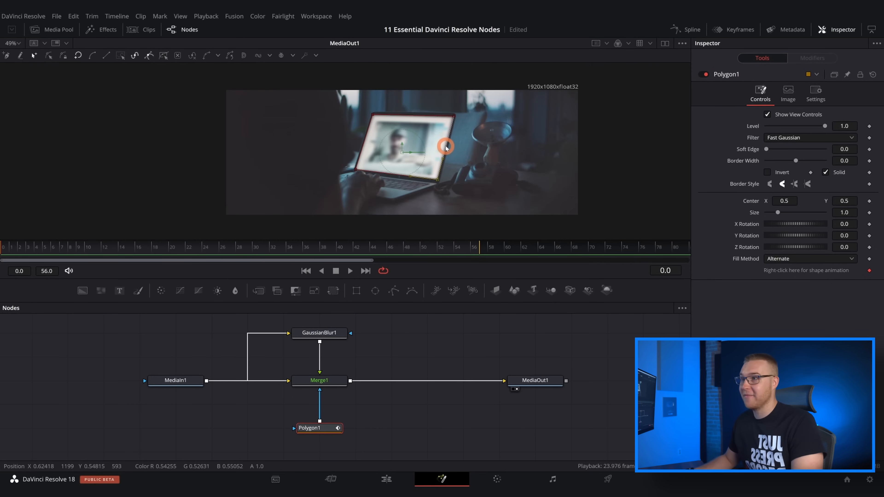
{"action": "left_click", "coordinate": [329, 336]}
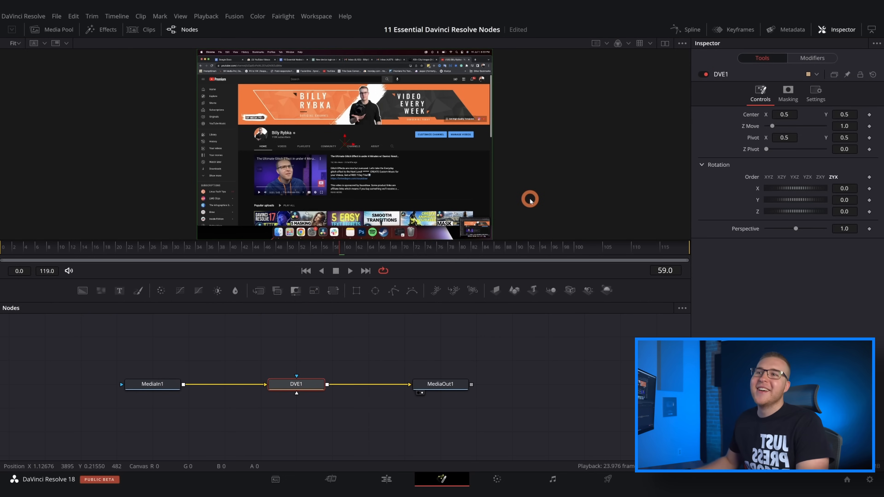
{"action": "mouse_move", "coordinate": [302, 380]}
{"action": "left_mouse_down"}
{"action": "mouse_move", "coordinate": [306, 331]}
{"action": "mouse_move", "coordinate": [305, 377]}
{"action": "left_mouse_up"}
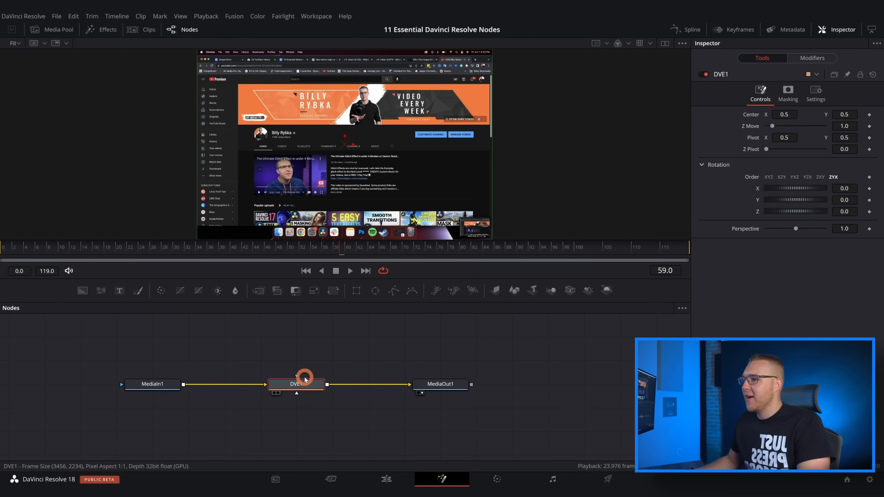
{"action": "left_click", "coordinate": [158, 386]}
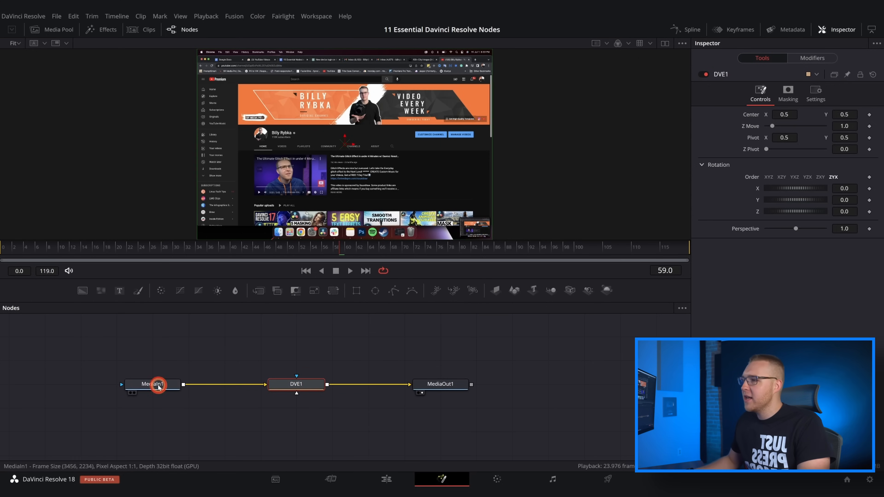
{"action": "left_click", "coordinate": [245, 171]}
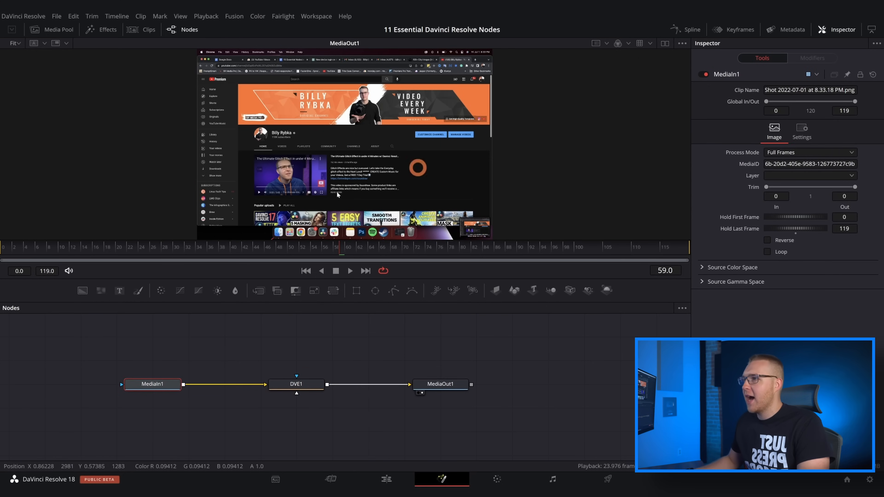
{"action": "left_click", "coordinate": [449, 384]}
Step: Set DVE1's Z Move to 0.63 to bring the YouTube channel screenshot closer
{"action": "left_click", "coordinate": [312, 384]}
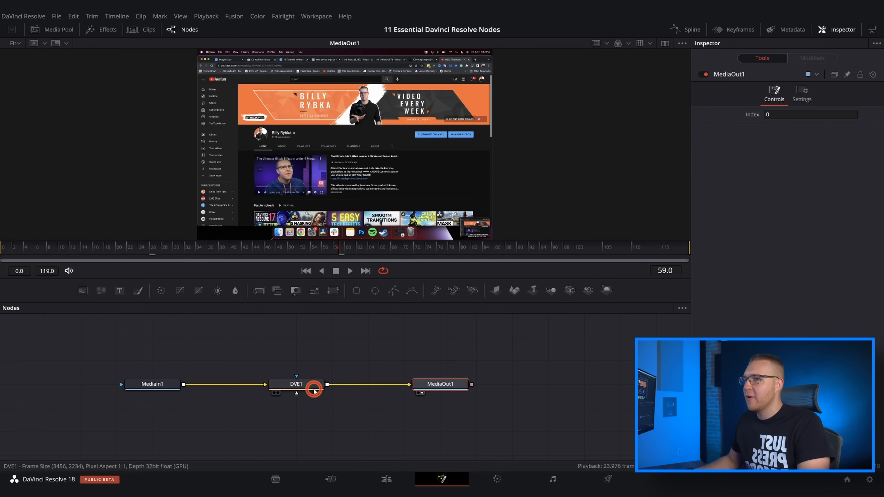
{"action": "left_click", "coordinate": [790, 125]}
{"action": "left_click_drag", "start_coordinate": [773, 128], "coordinate": [771, 127]}
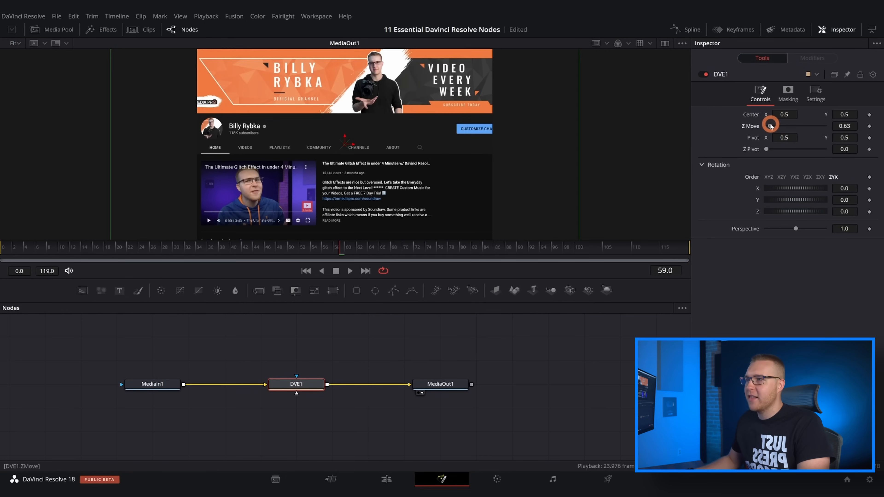
Step: Set DVE1's rotation to -16.8 on X and -27.9 on Y, and move its center to about X 0.24, Y 0.46
{"action": "left_click_drag", "start_coordinate": [836, 188], "coordinate": [763, 191]}
{"action": "mouse_move", "coordinate": [854, 202]}
{"action": "left_mouse_down"}
{"action": "mouse_move", "coordinate": [716, 203]}
{"action": "mouse_move", "coordinate": [849, 201]}
{"action": "left_mouse_up"}
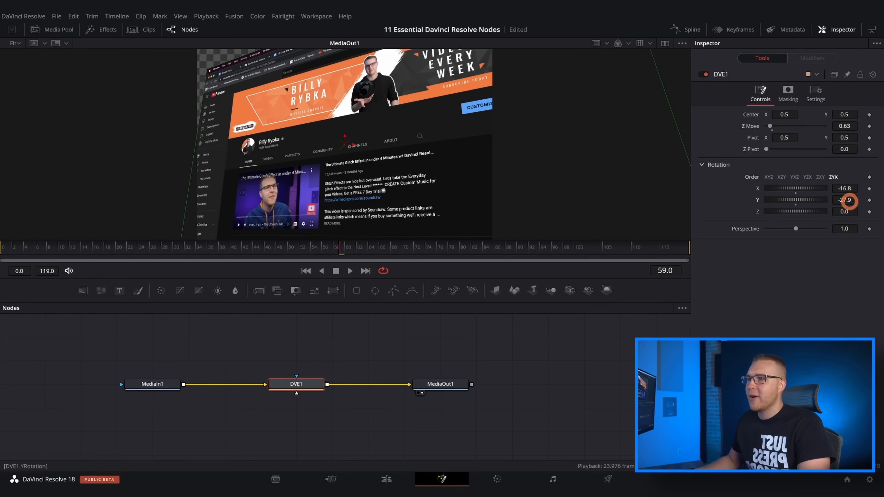
{"action": "left_click_drag", "start_coordinate": [344, 146], "coordinate": [266, 152]}
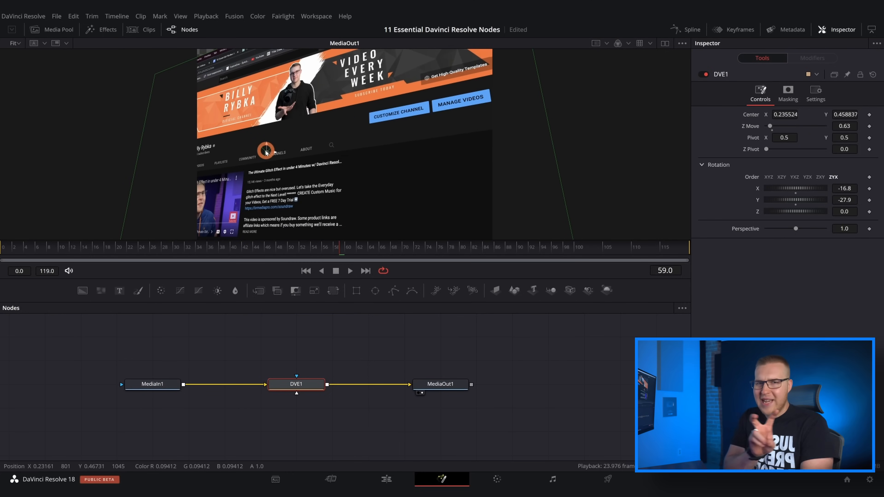